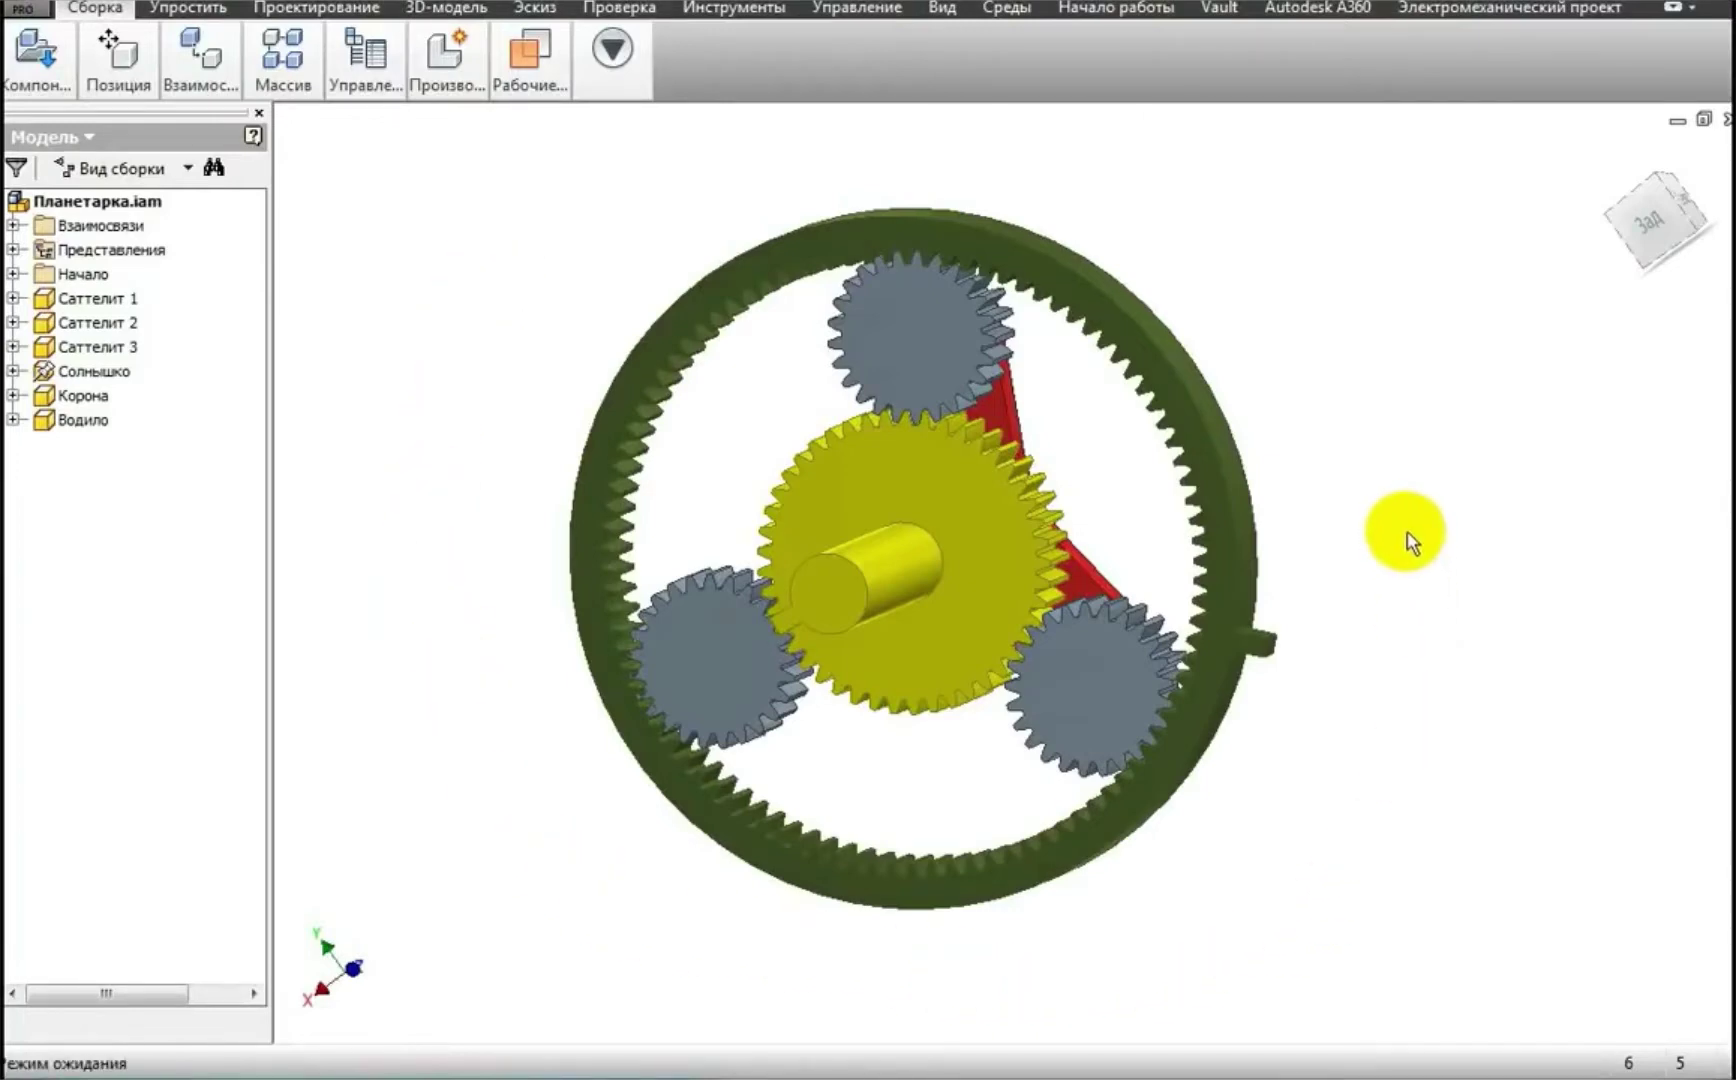
- Examine the complete planetary gear assembly from several viewing angles
left_click(1714, 478)
left_click_drag(1160, 493, 800, 537)
left_click_drag(1176, 547, 698, 588)
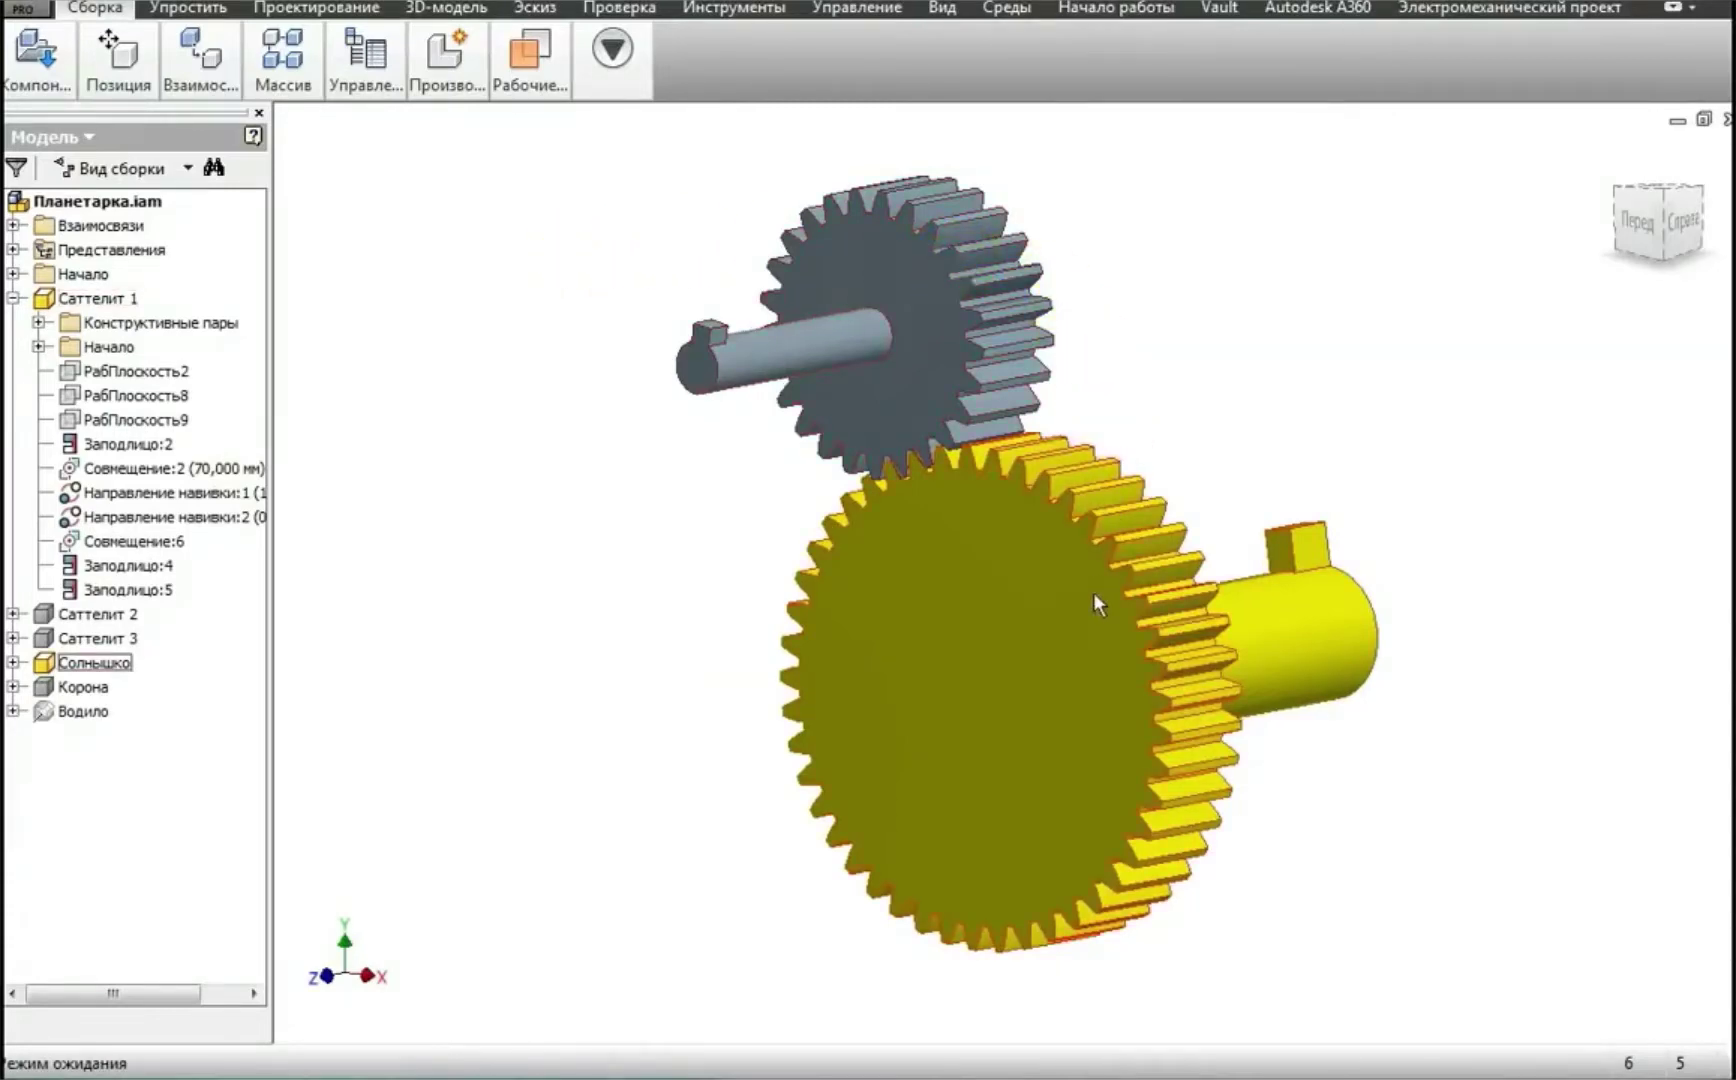
- Rotate the external gear pair of Саттелит 1 and Солнышко to demonstrate how the two gears mesh
left_click(1156, 278)
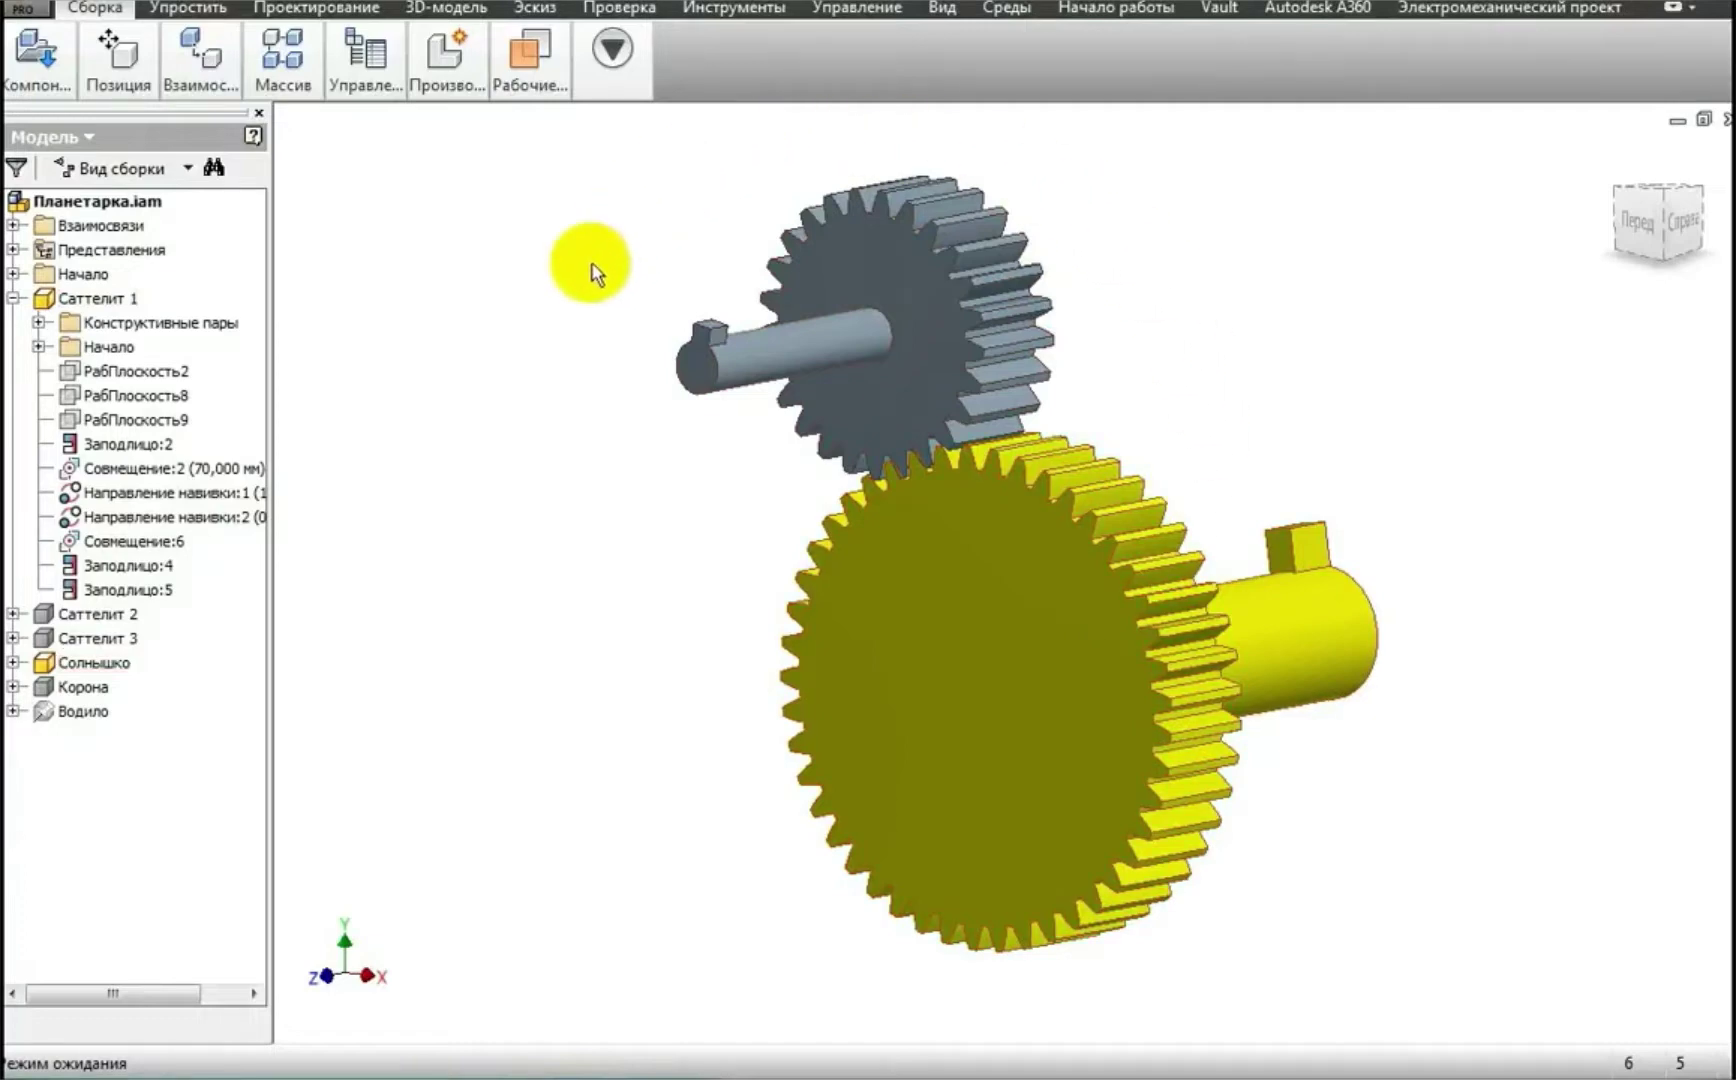
left_click(1463, 425)
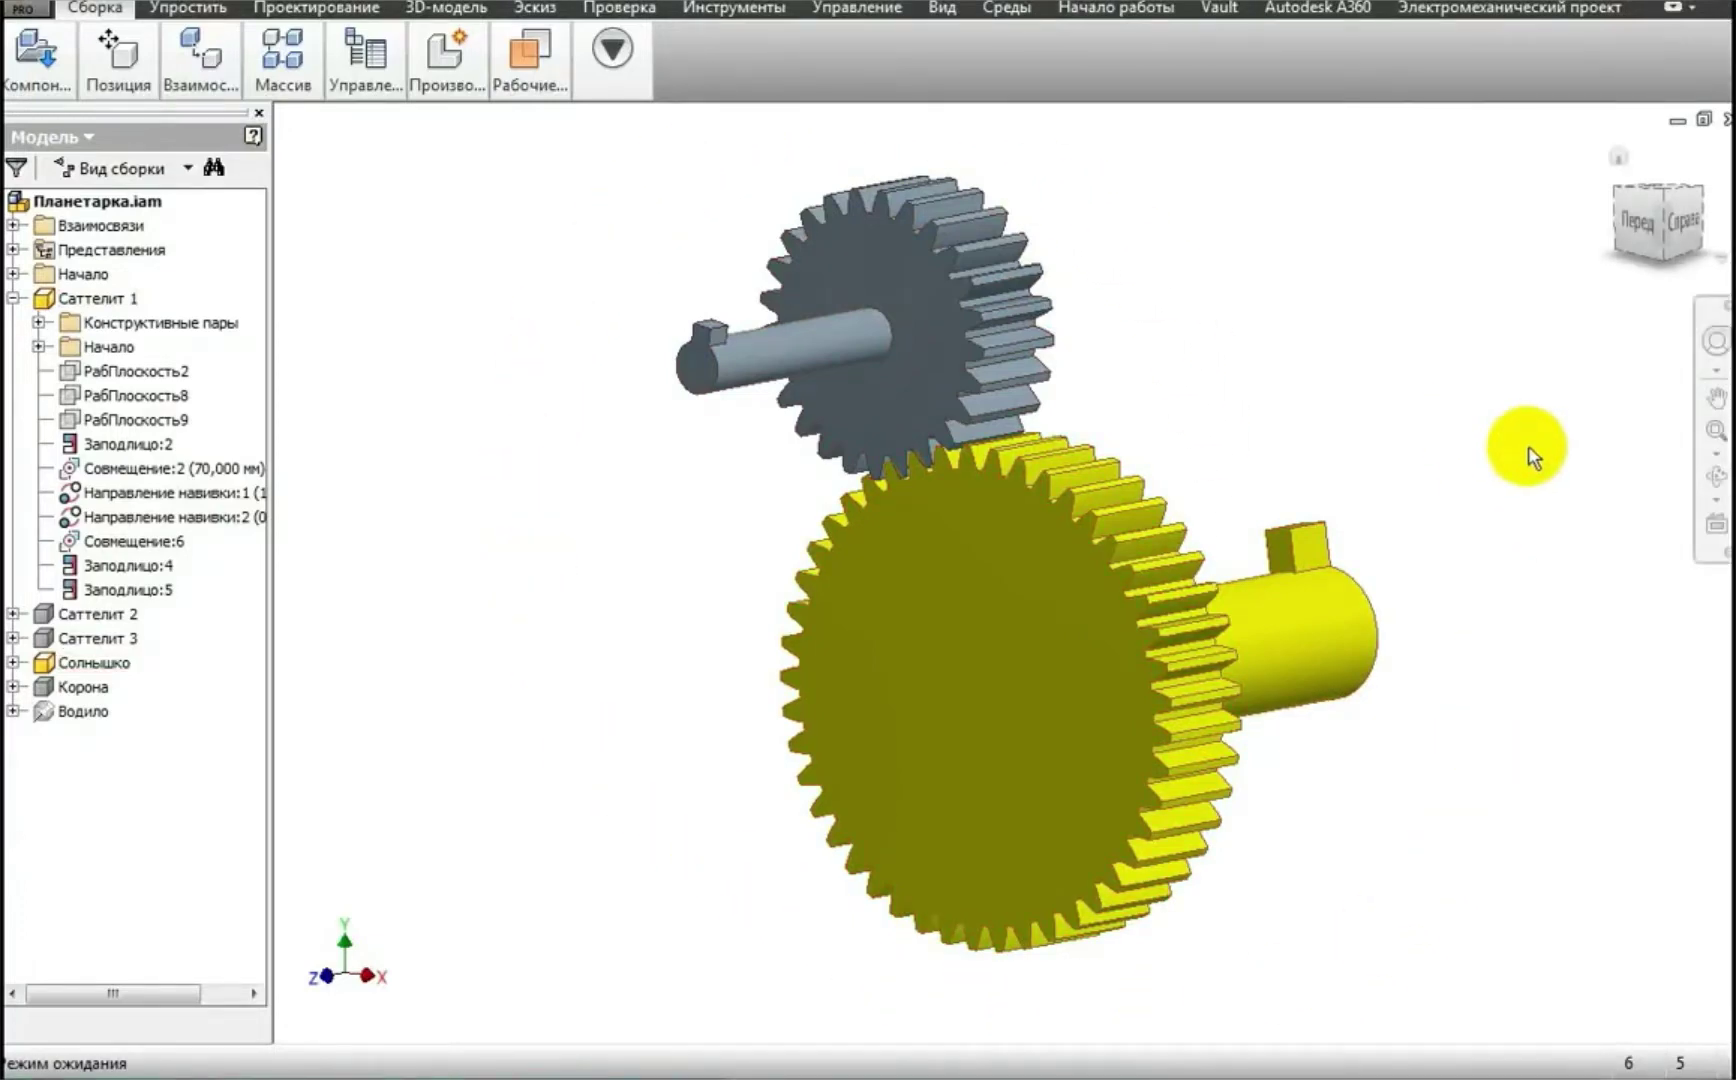
left_click(1716, 476)
left_click_drag(1222, 508, 868, 546)
left_click_drag(1067, 481, 468, 618)
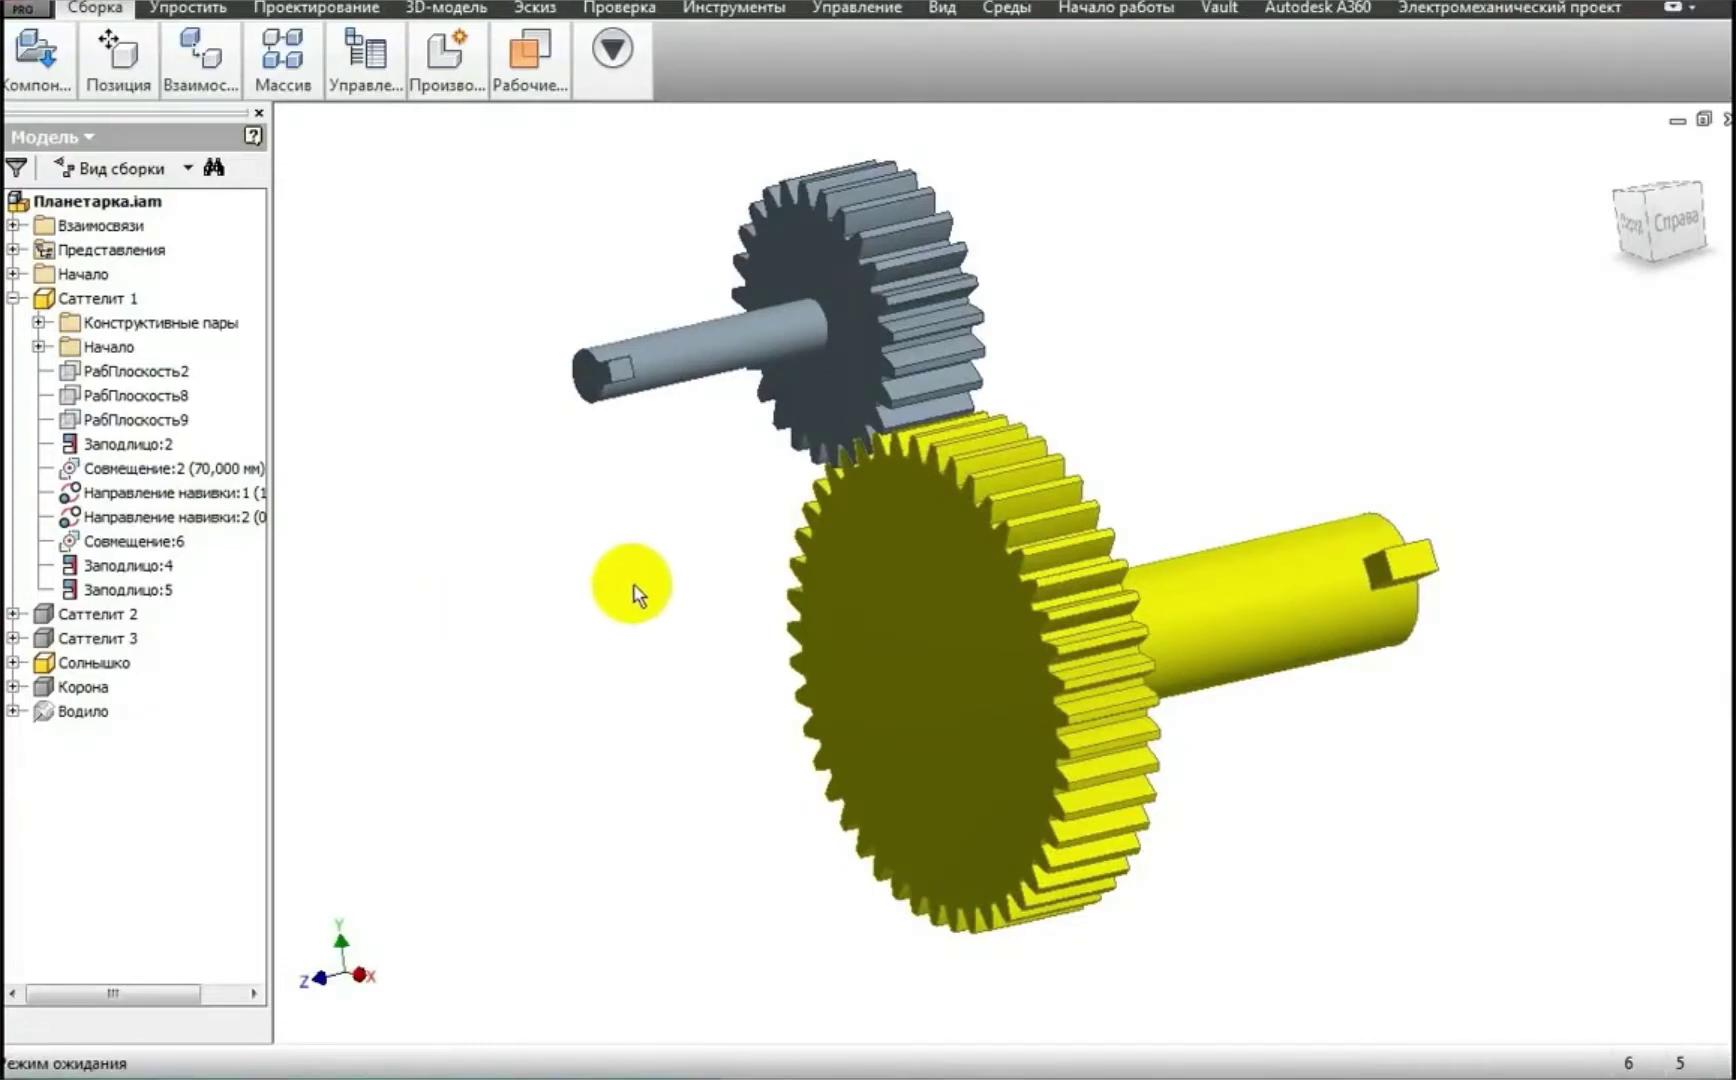
left_click_drag(887, 208, 948, 399)
left_click_drag(875, 180, 948, 369)
left_click(446, 506)
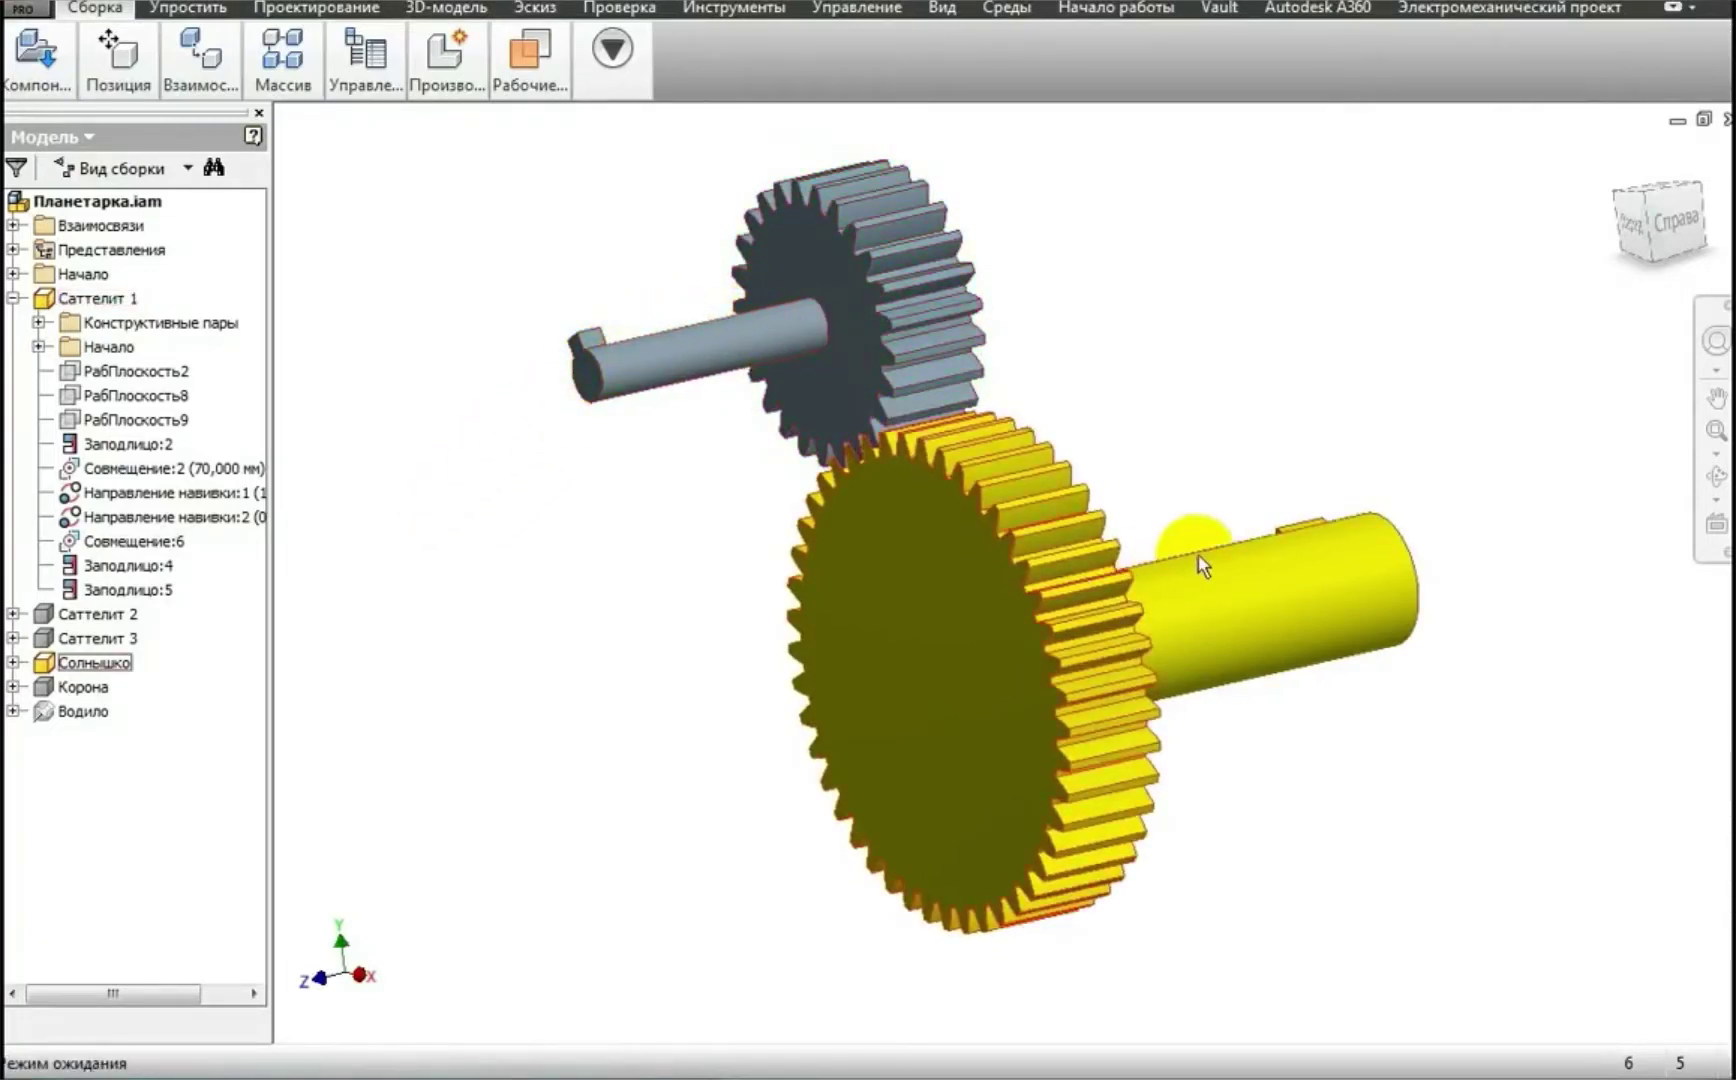
- Turn the Саттелит 1 and Солнышко pair again while viewing it from a different angle
left_click(1271, 367)
left_click(1716, 476)
left_click_drag(1201, 508, 1188, 567)
right_click(1166, 536)
key("Escape")
left_click_drag(1160, 502, 1183, 568)
left_click_drag(1138, 468, 1270, 852)
left_click(518, 748)
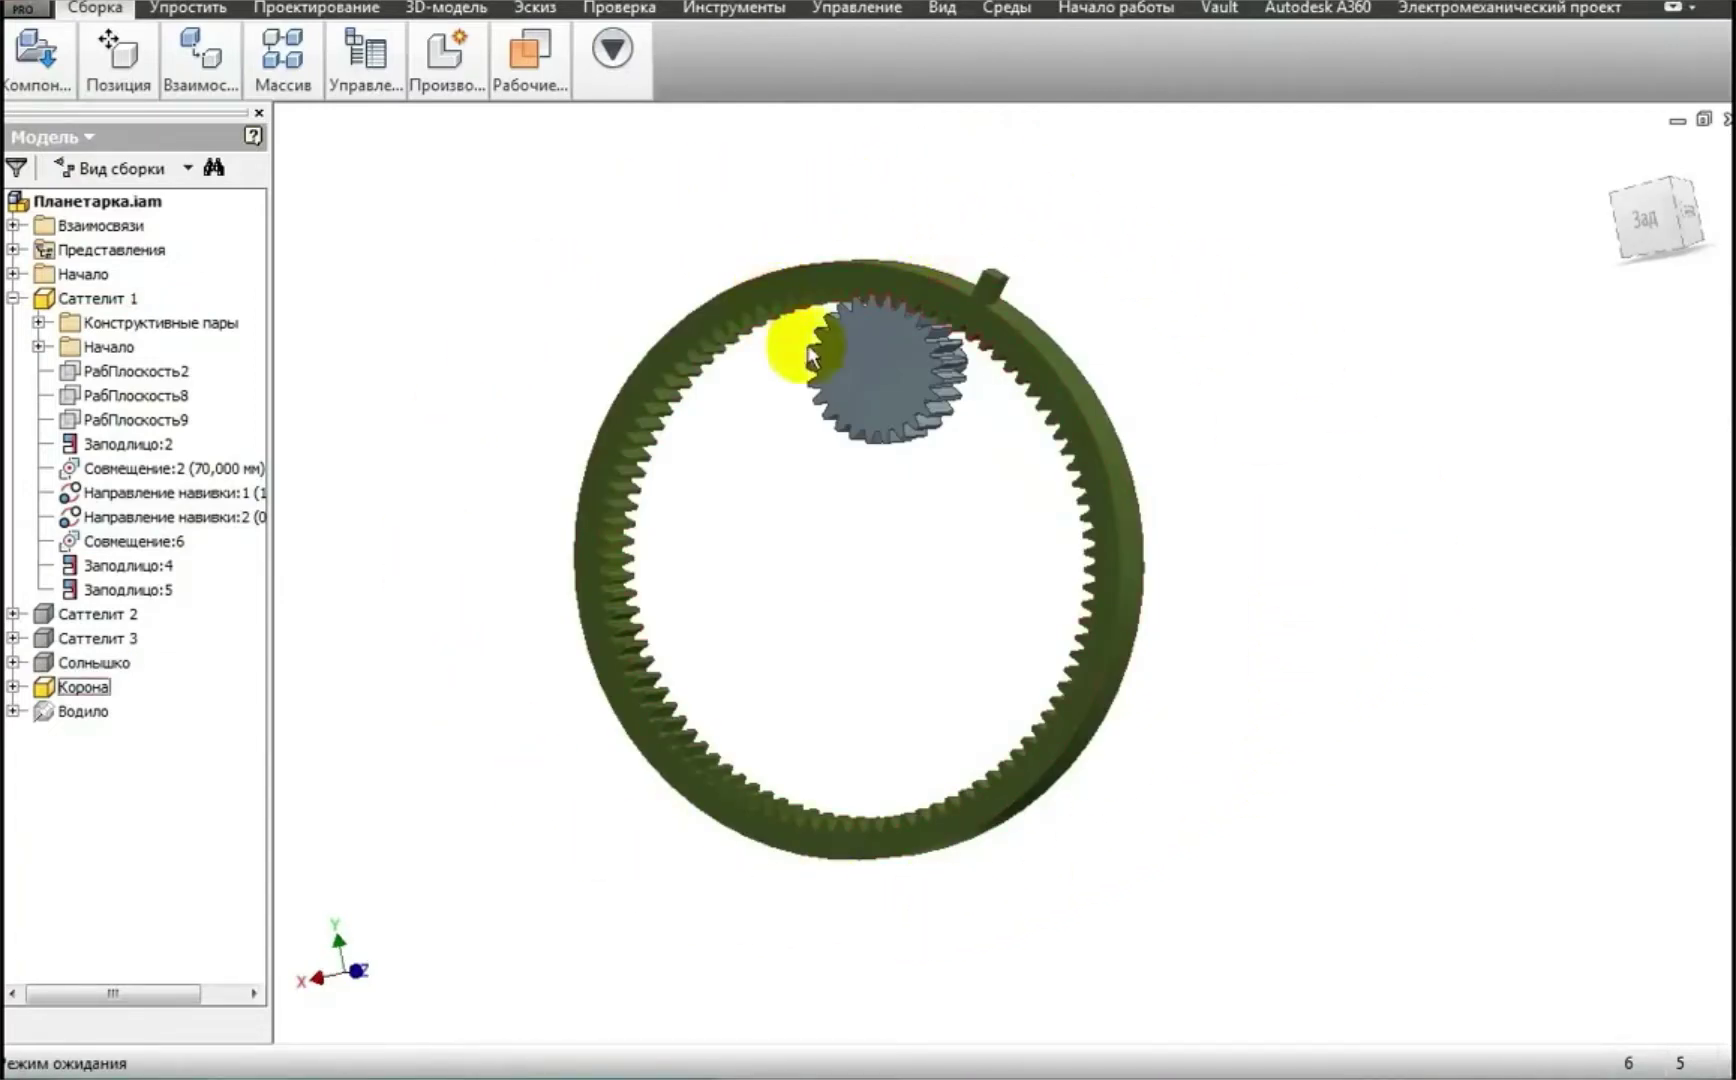
- Examine the internal tooth engagement between Саттелит 1 and the Корона ring gear from both sides and up close
mouse_move(1705, 426)
left_click(1712, 477)
left_click_drag(953, 469, 1027, 407)
key("Escape")
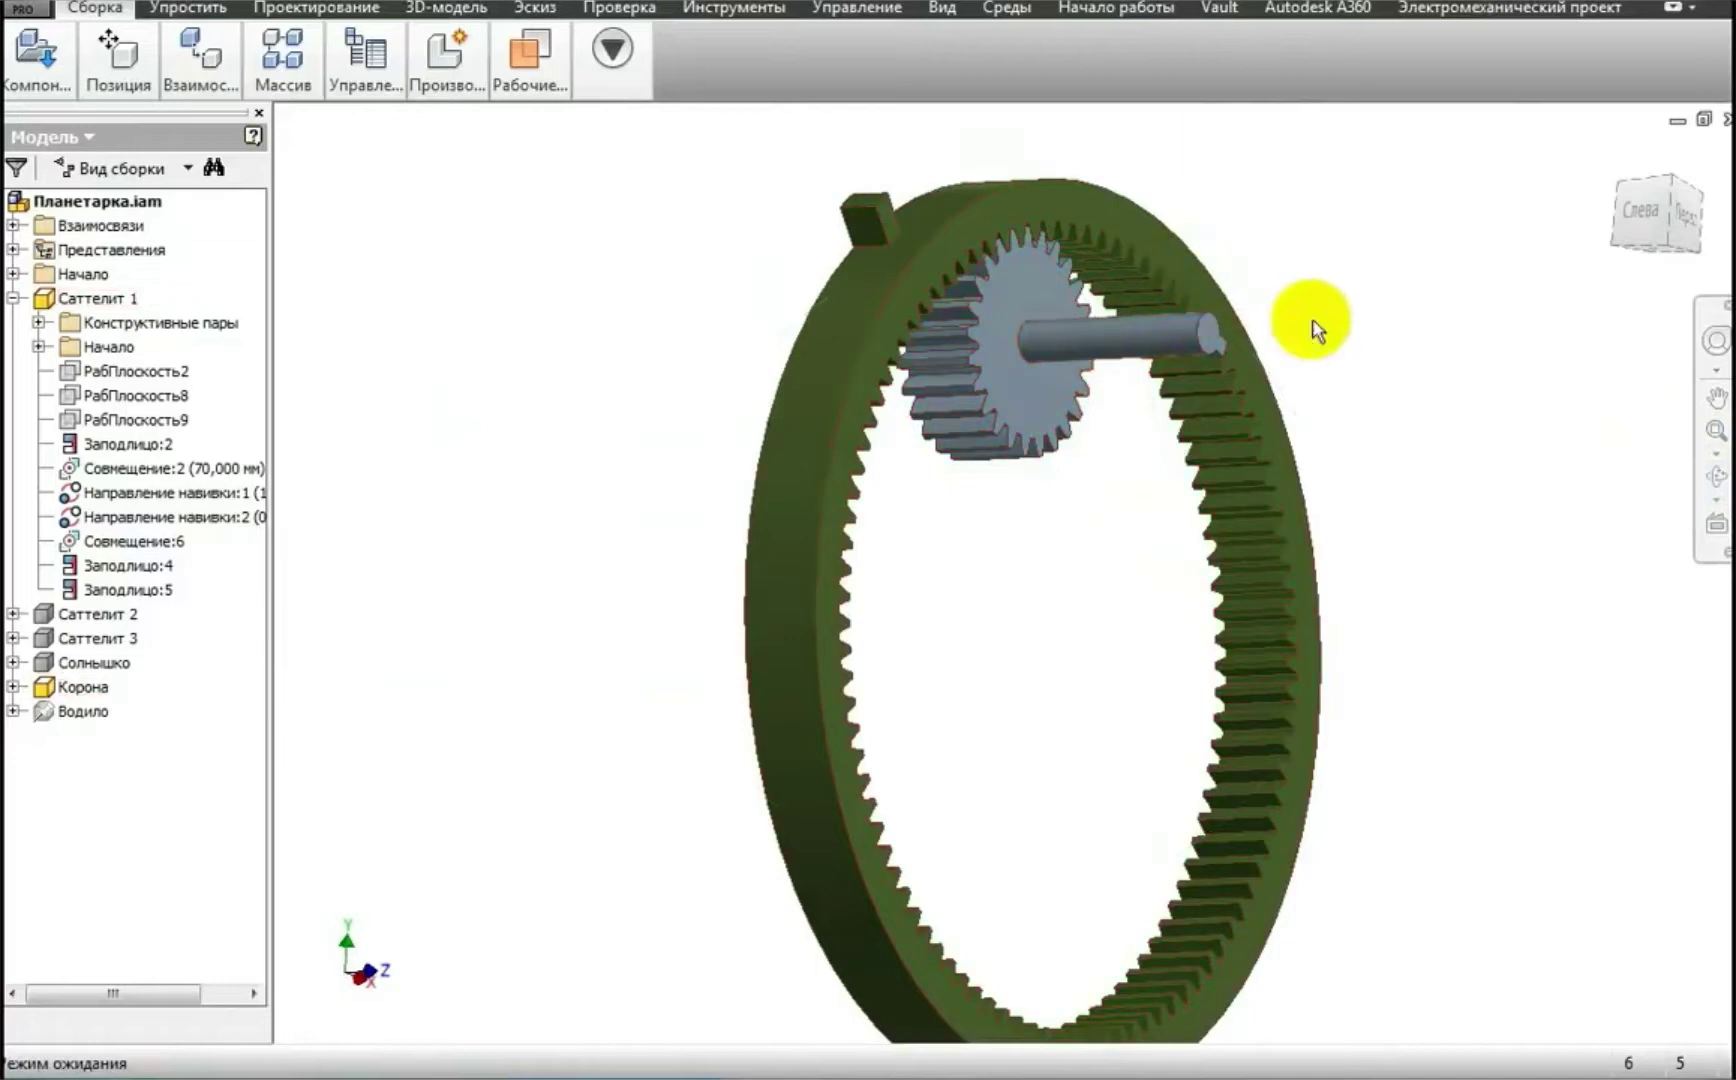
left_click(1712, 477)
left_click_drag(1317, 457, 1441, 496)
left_click_drag(903, 508, 1015, 531)
right_click(1016, 536)
left_click(1112, 536)
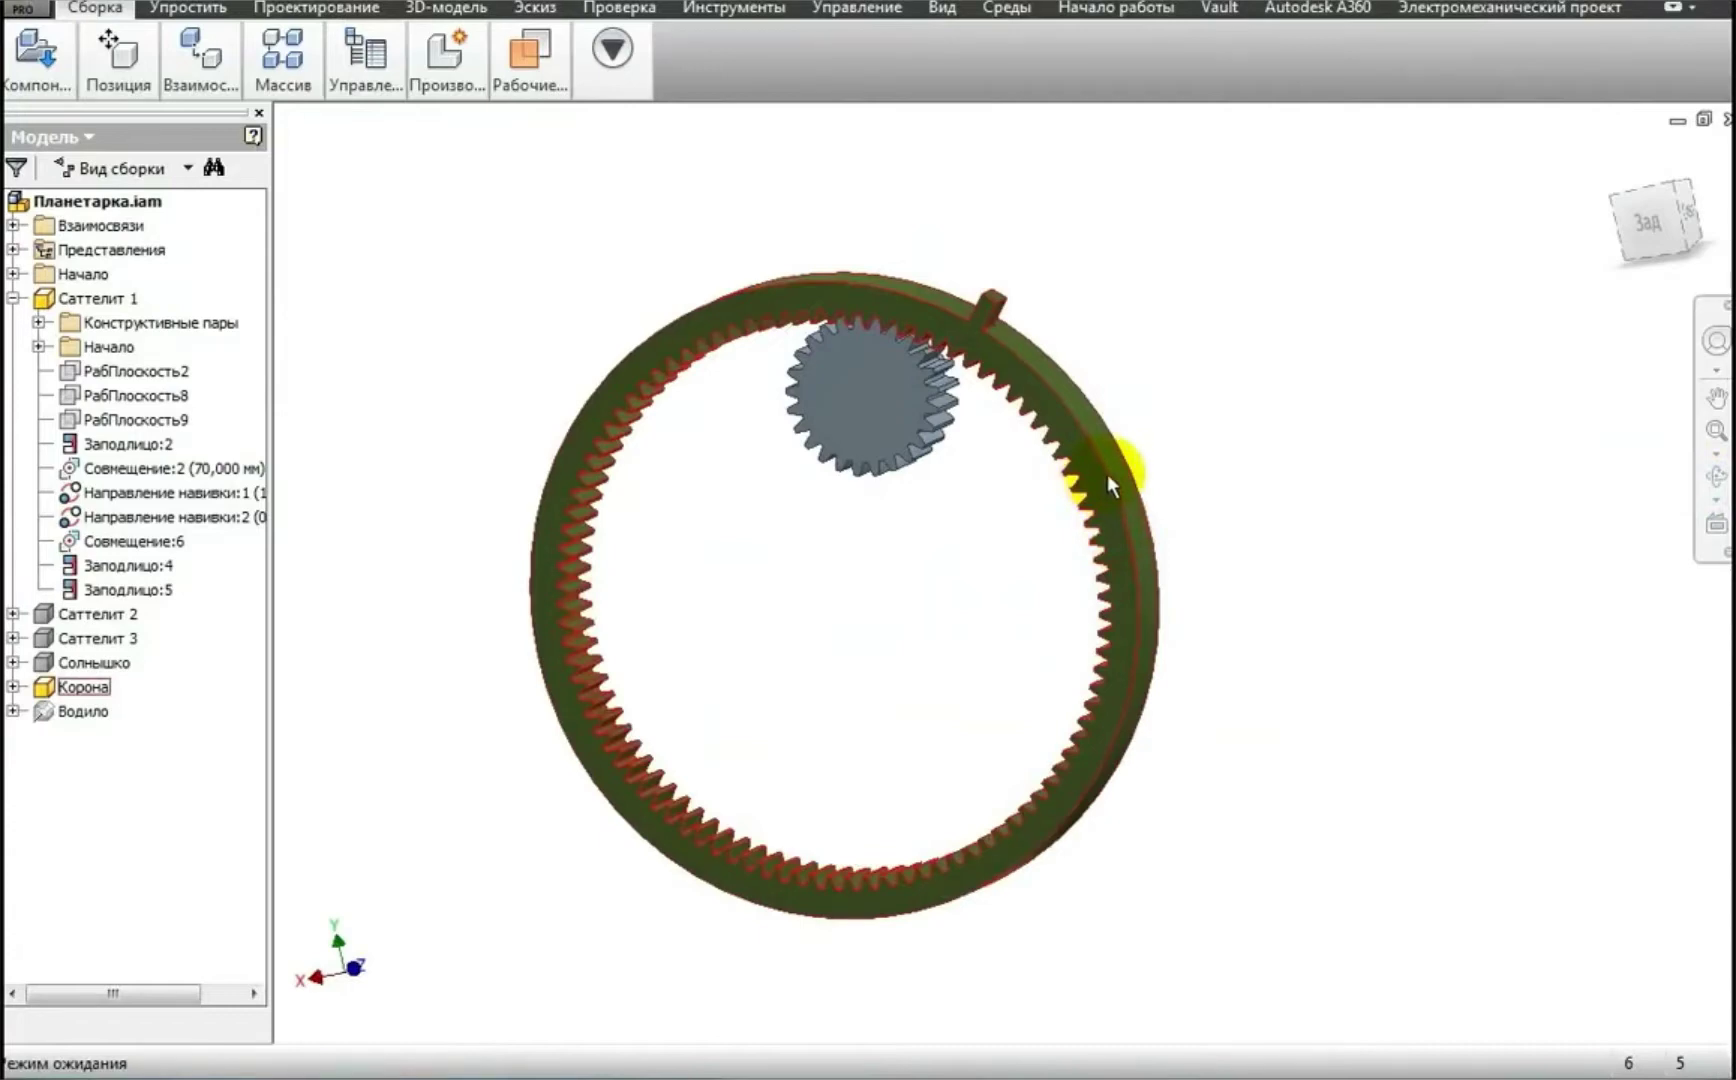
scroll(848, 351, "up", 10)
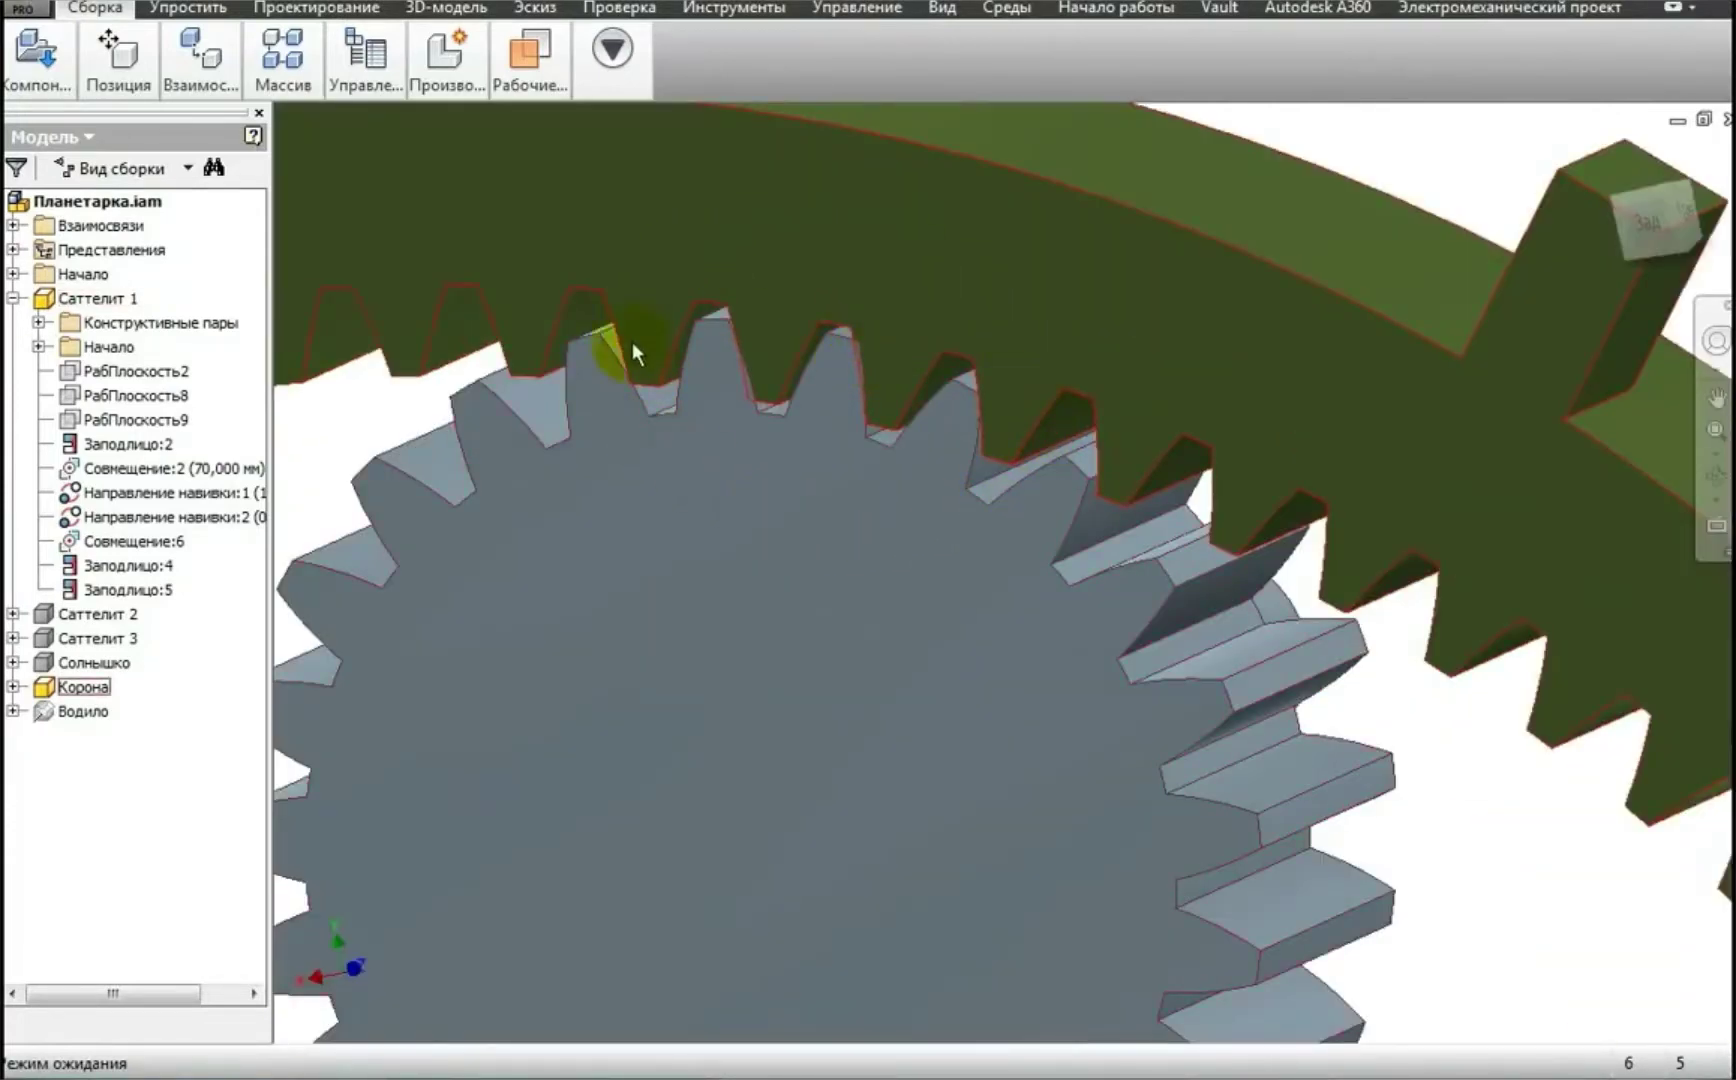
scroll(633, 361, "down", 10)
key("F6")
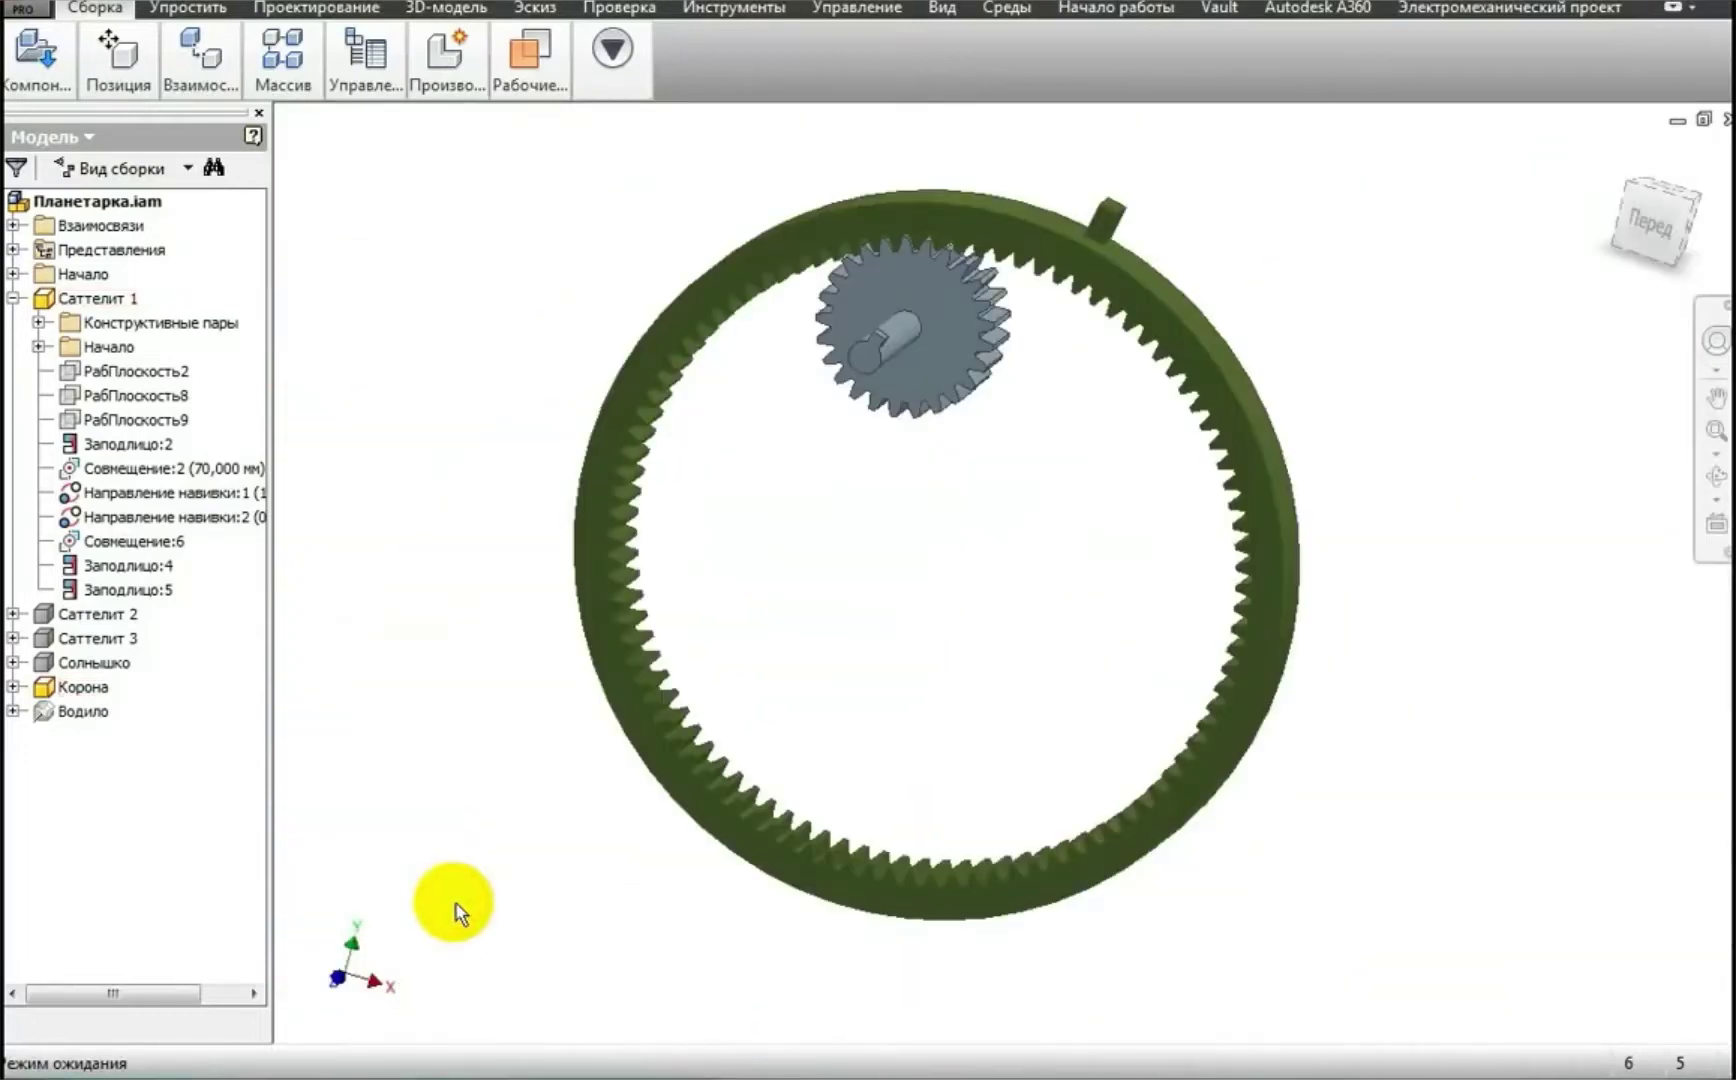
- Turn the Корона ring gear together with Саттелит 1 and inspect their meshing teeth from the back
left_click_drag(1061, 247, 702, 797)
left_click(1716, 476)
left_click_drag(884, 446, 1288, 165)
scroll(1288, 165, "down", 5)
left_click_drag(1190, 337, 1054, 426)
right_click(1085, 453)
left_click(1156, 441)
left_click(1092, 425)
scroll(697, 273, "up", 5)
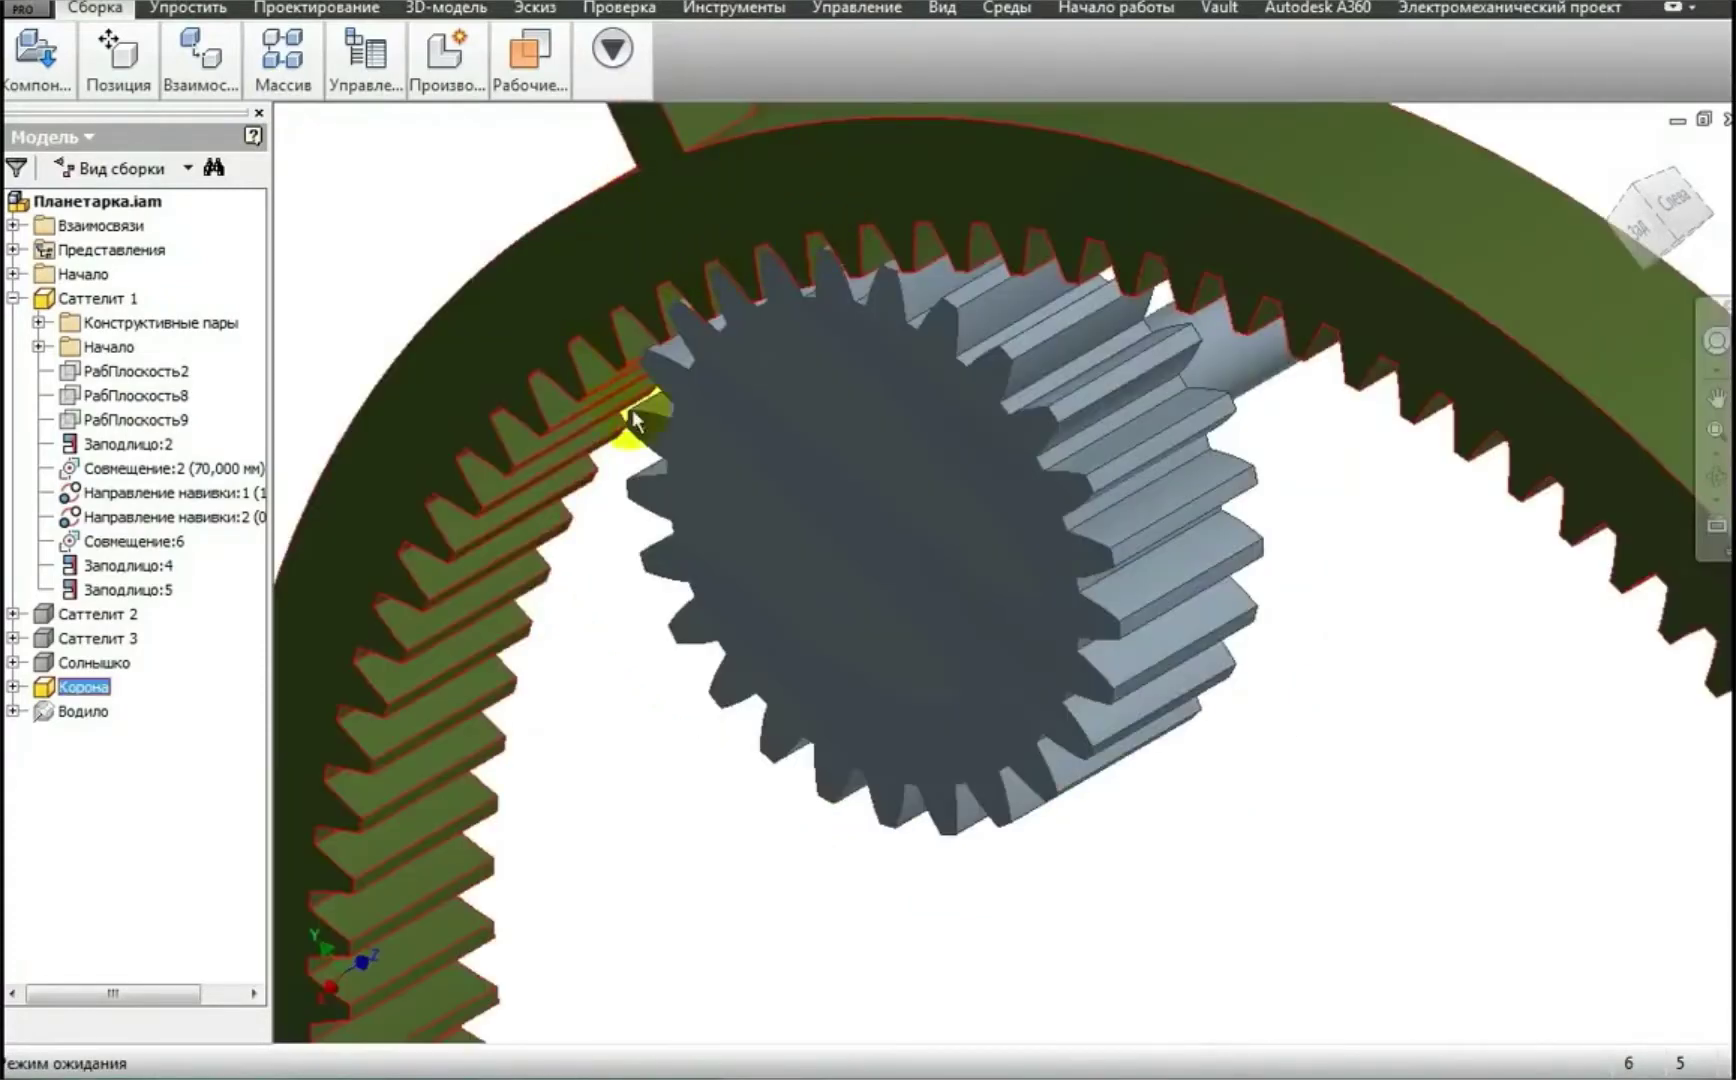
left_click(405, 800)
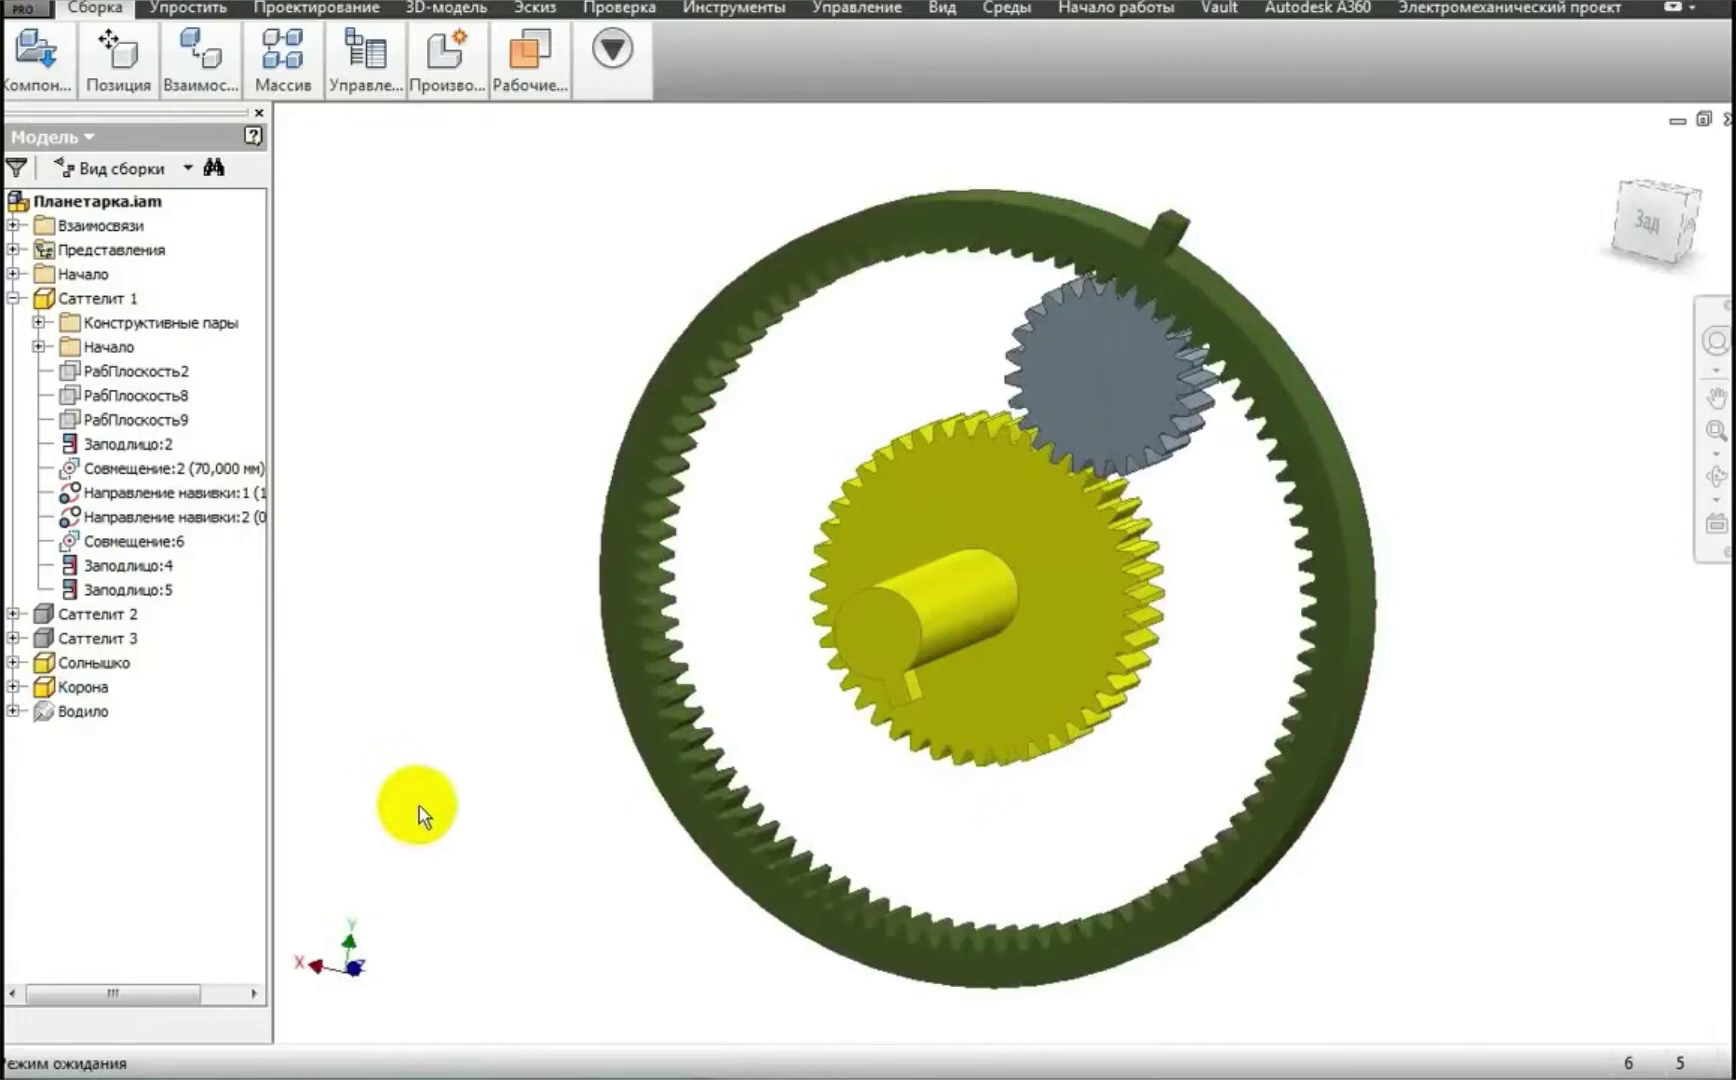
- Roll Саттелит 1 around Солнышко along the grounded Корона, moving it down to the lower part of the ring
left_click(782, 647)
left_click(1122, 396)
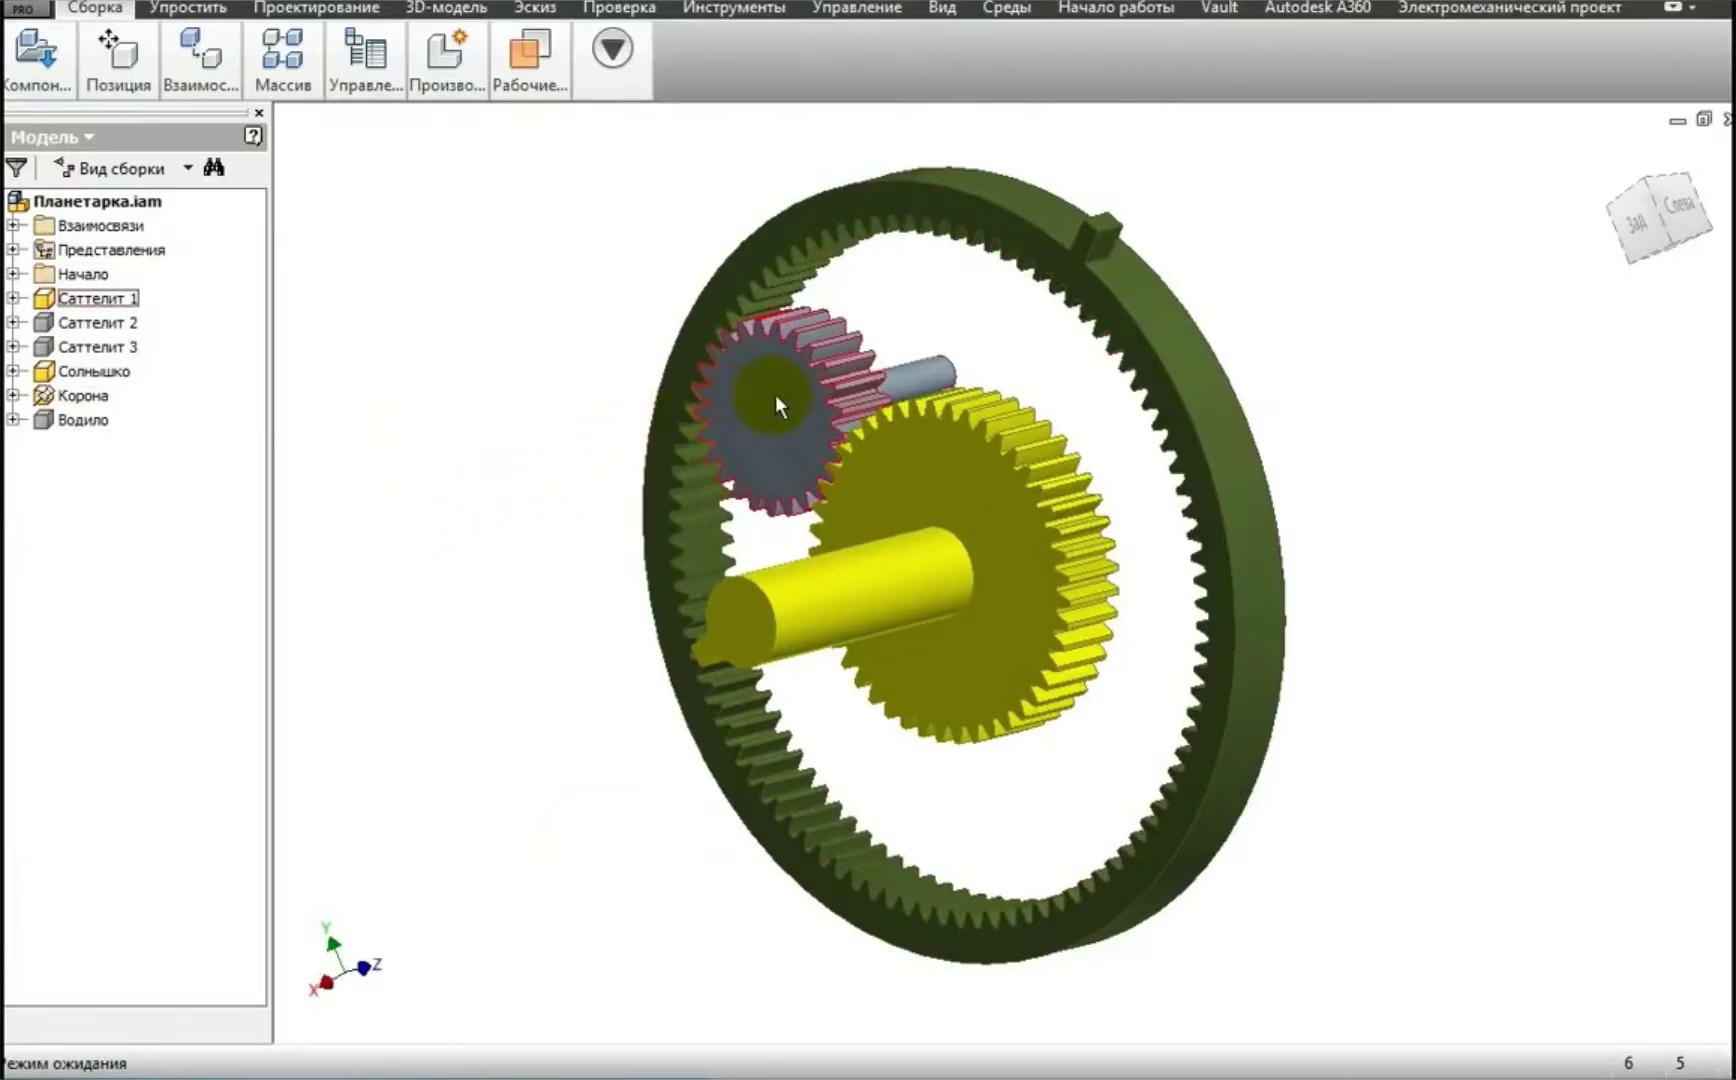
left_click_drag(774, 395, 818, 408)
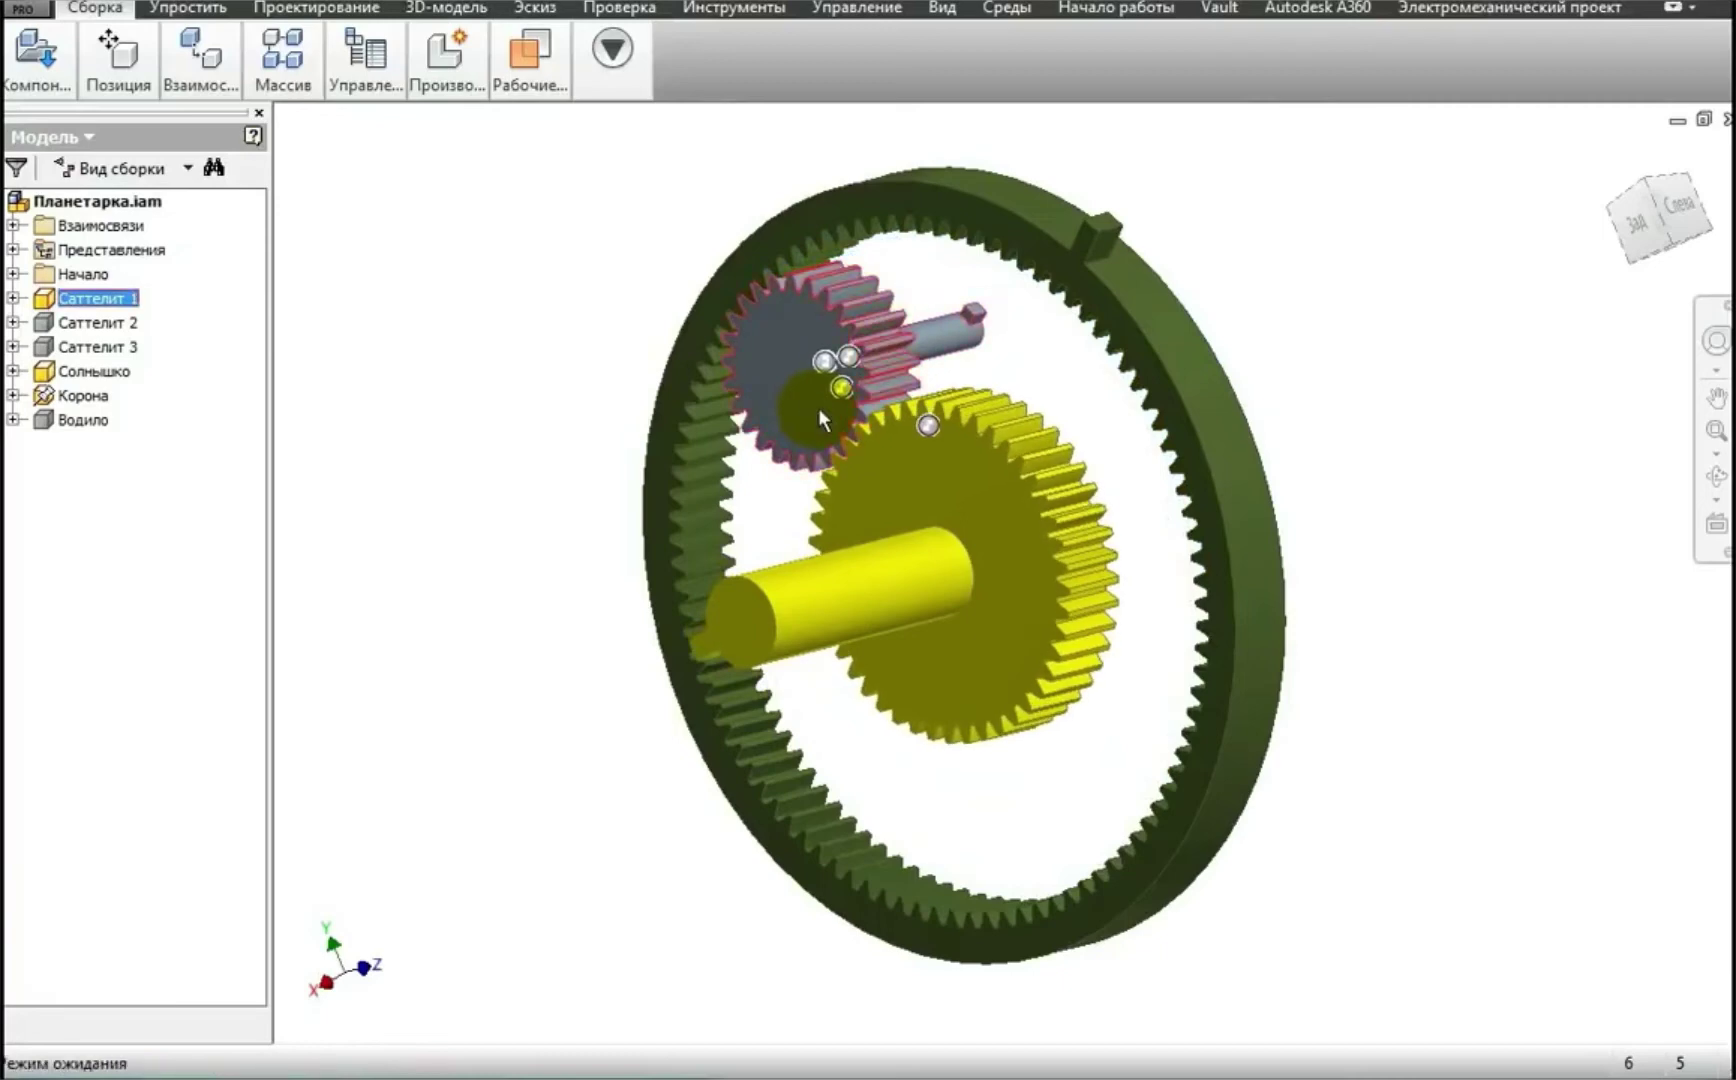
left_click(981, 490)
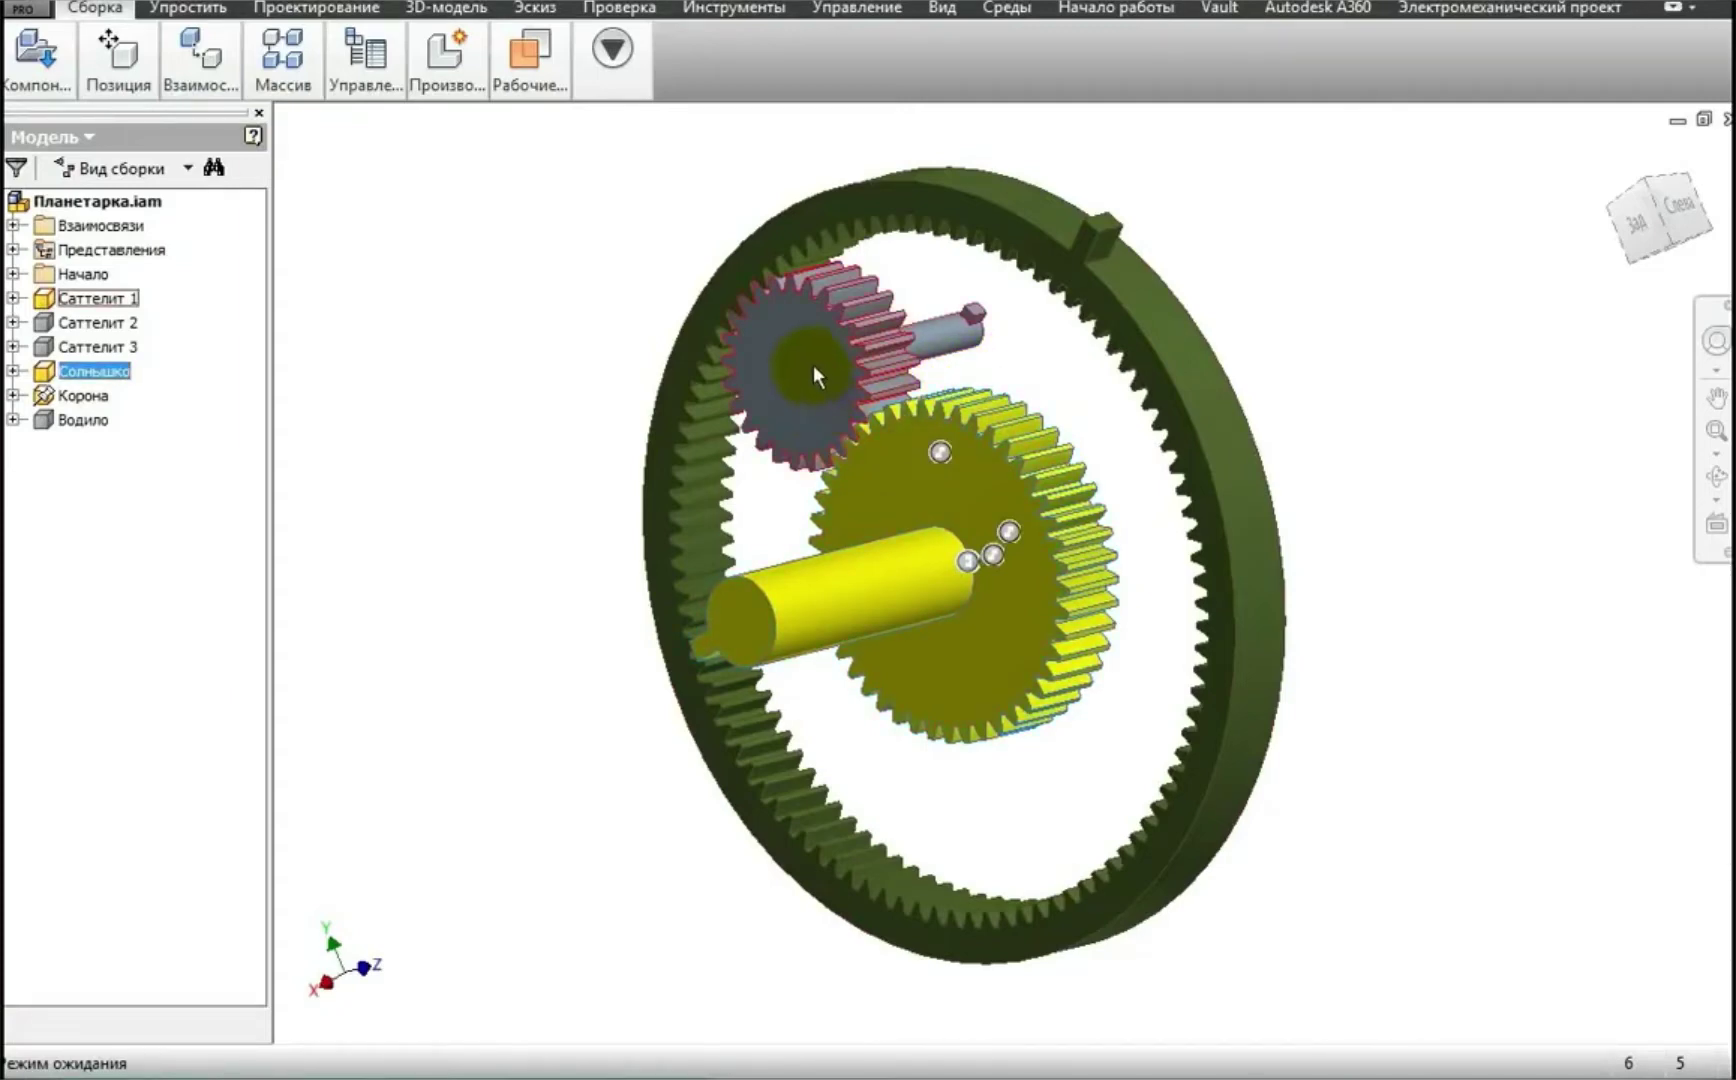
left_click_drag(812, 365, 554, 833)
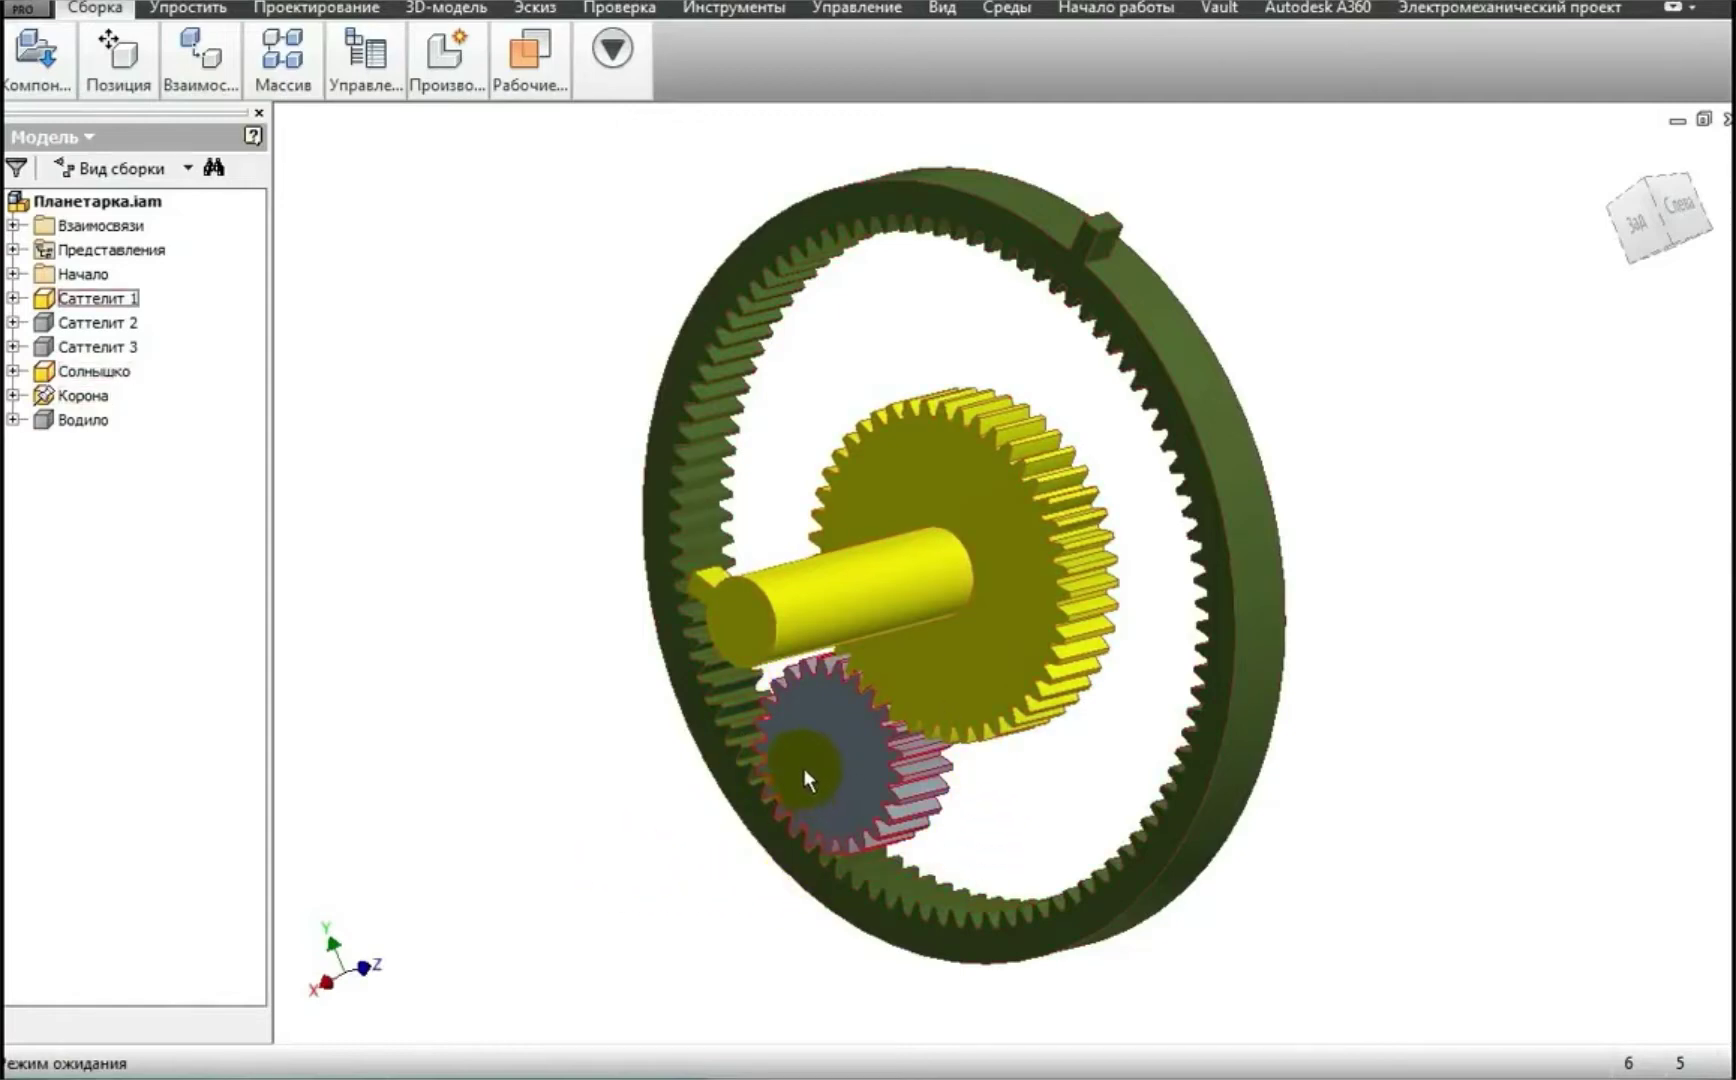
mouse_move(797, 762)
left_mouse_down()
mouse_move(853, 805)
mouse_move(981, 844)
mouse_move(1071, 841)
left_mouse_up()
left_click(603, 750)
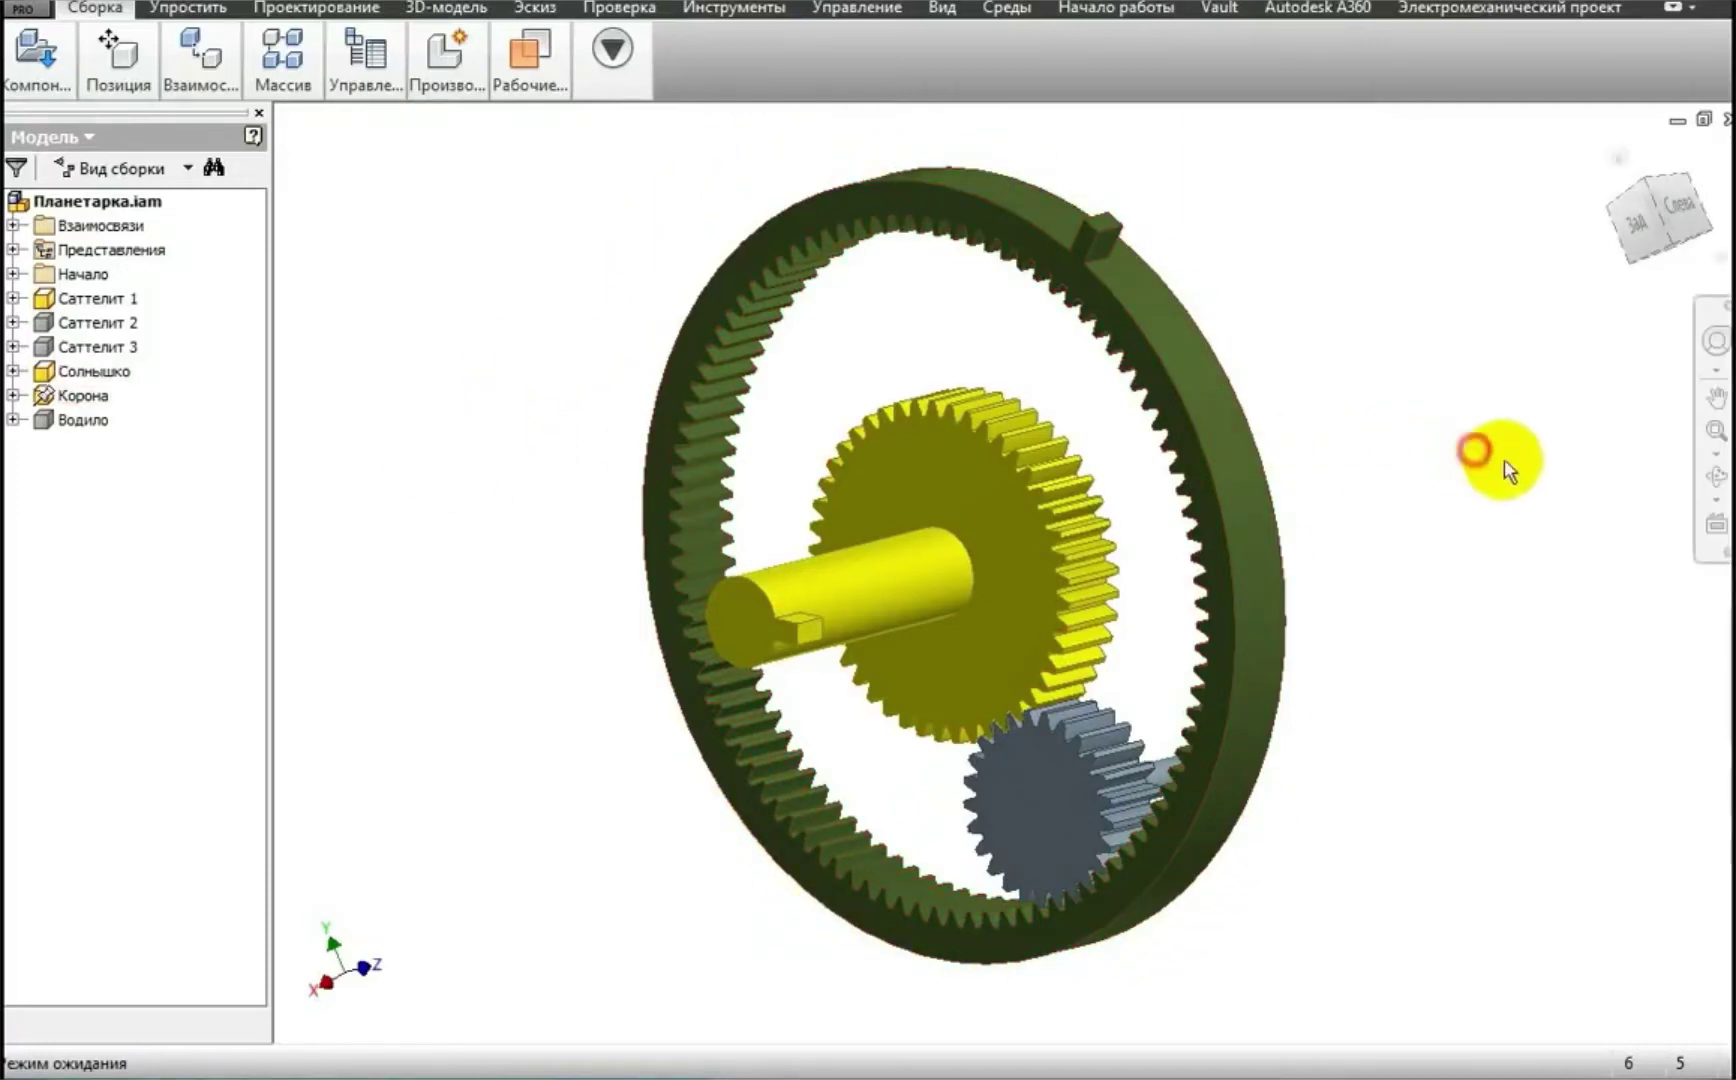
- Roll Саттелит 1 from the lower part of the grounded ring gear around to its upper part
left_click(1716, 476)
left_click_drag(1000, 624, 1151, 570)
right_click(1158, 576)
left_click(1255, 574)
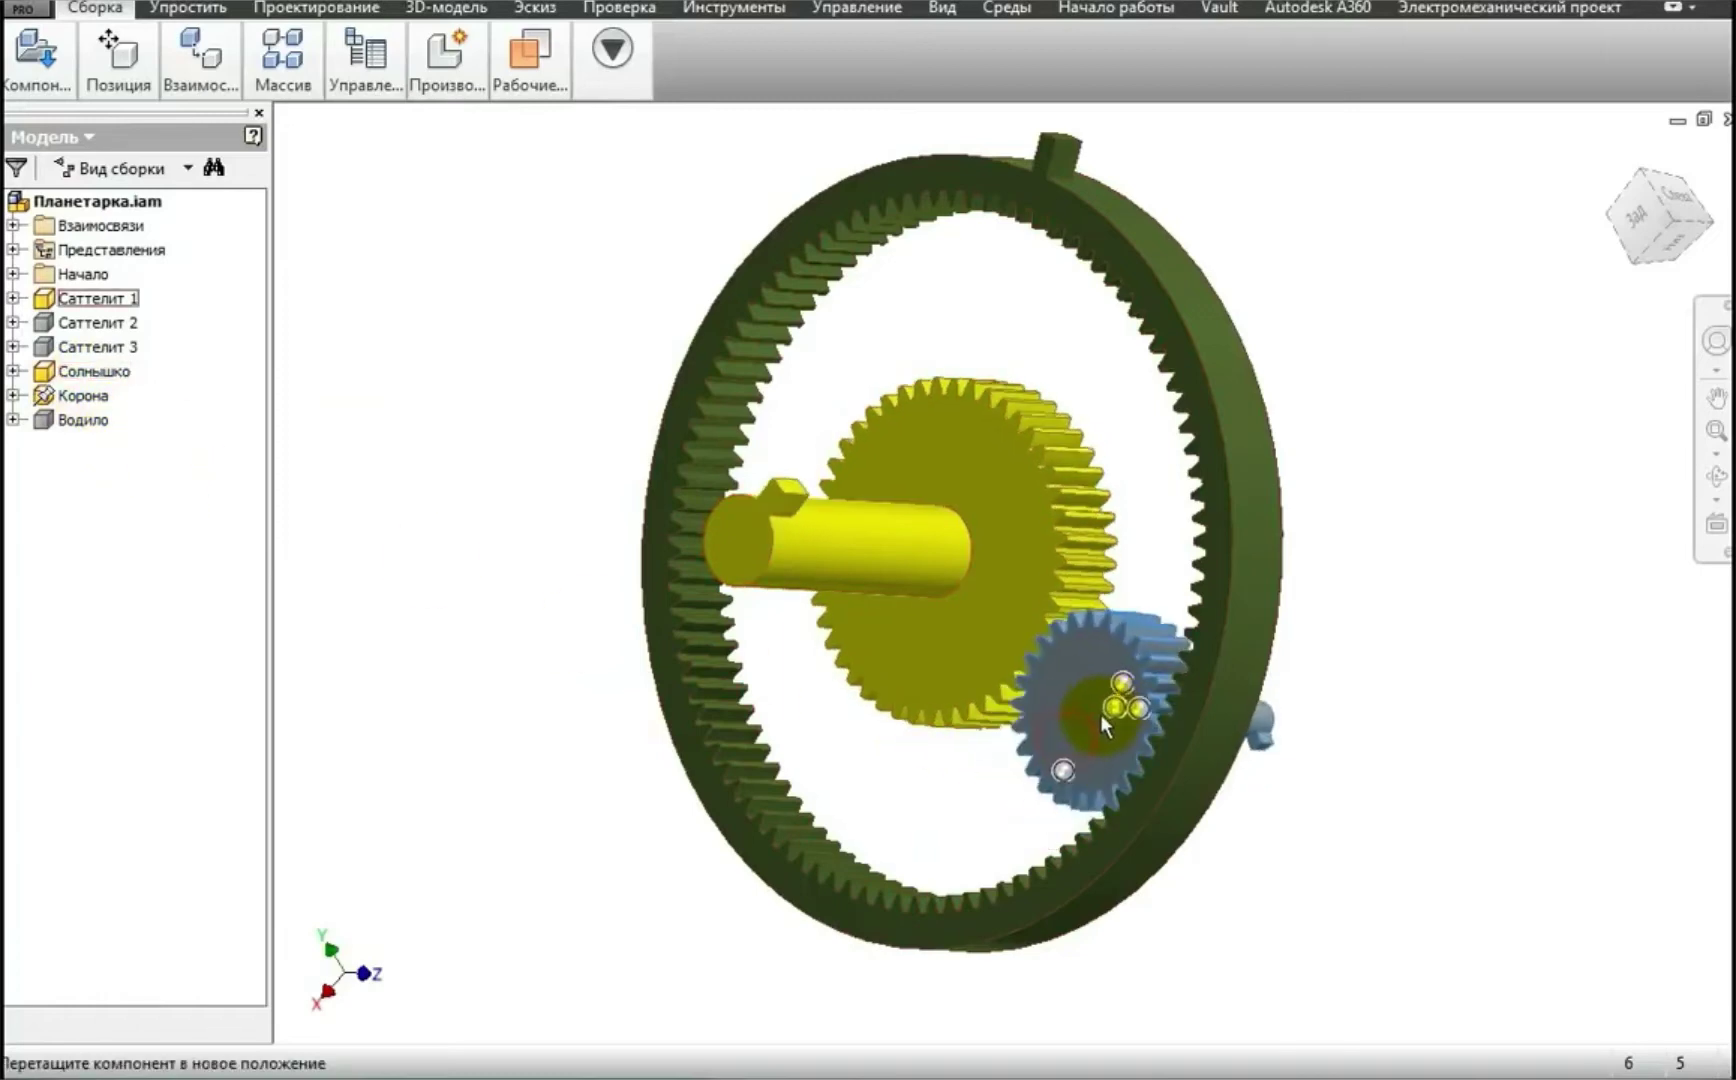
left_click_drag(1106, 712, 500, 648)
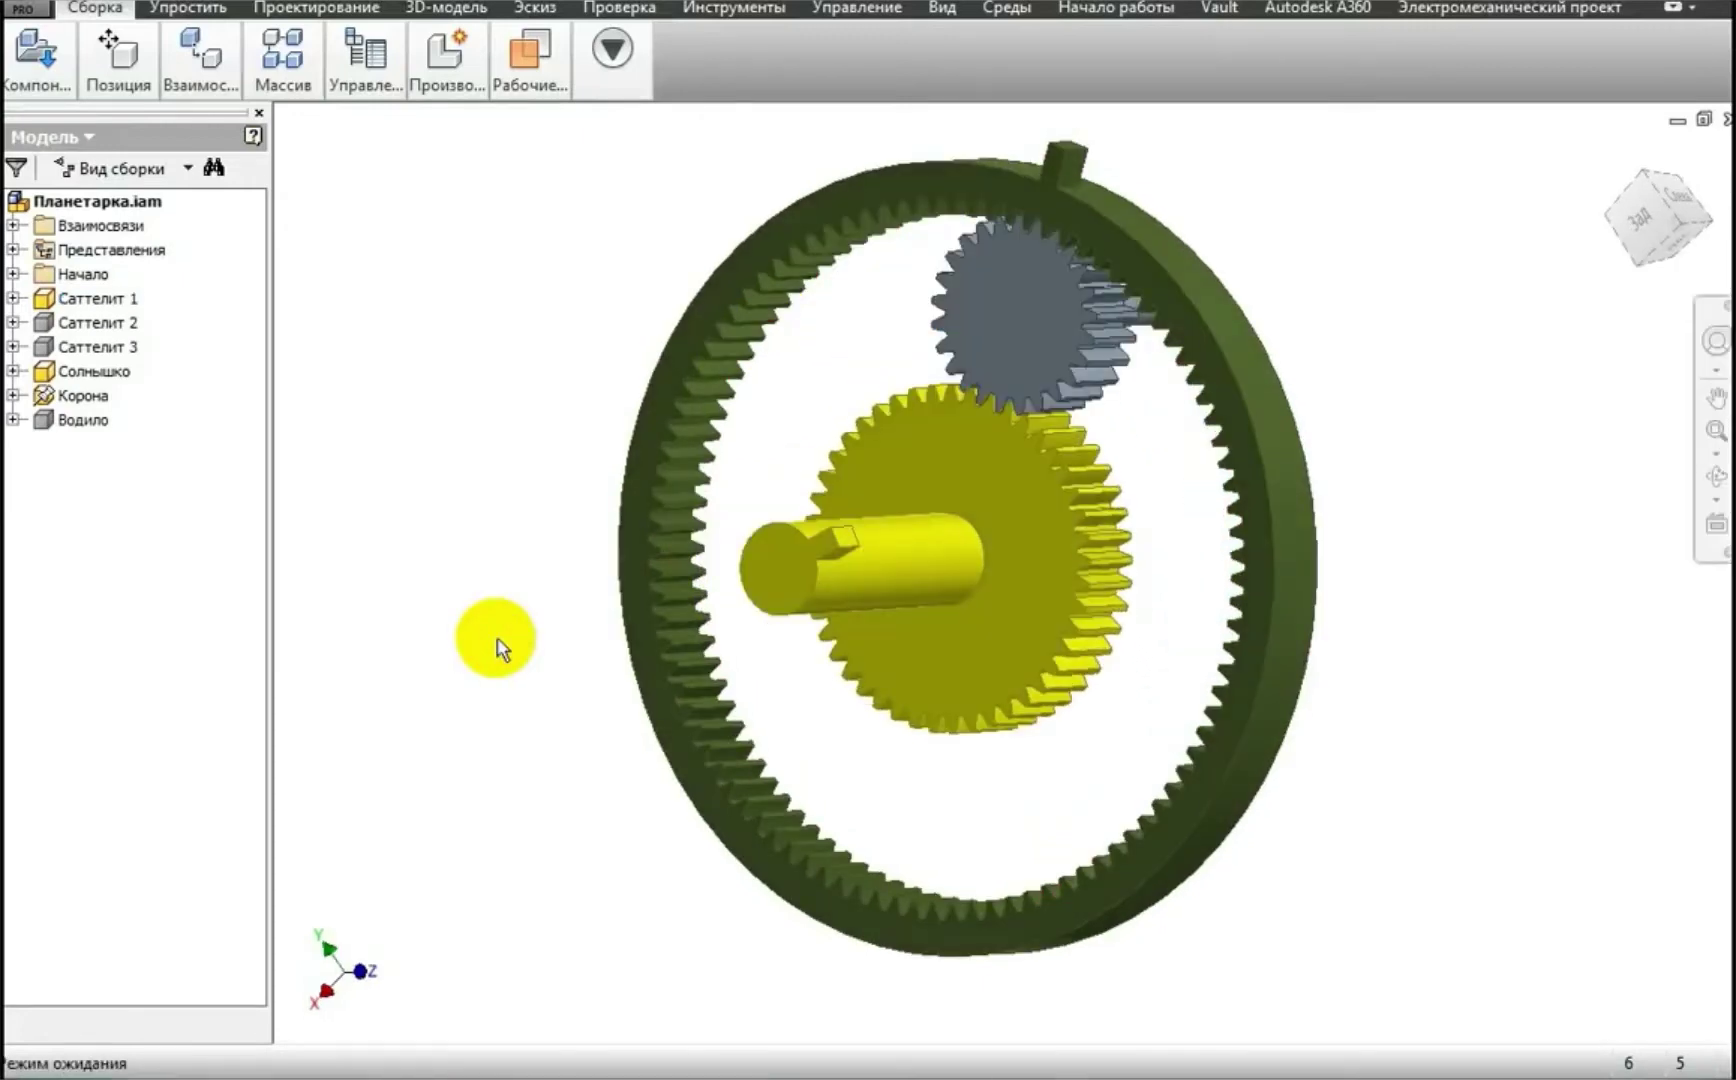
- Make the Водило carrier visible and view the assembly from the carrier side
right_click(83, 425)
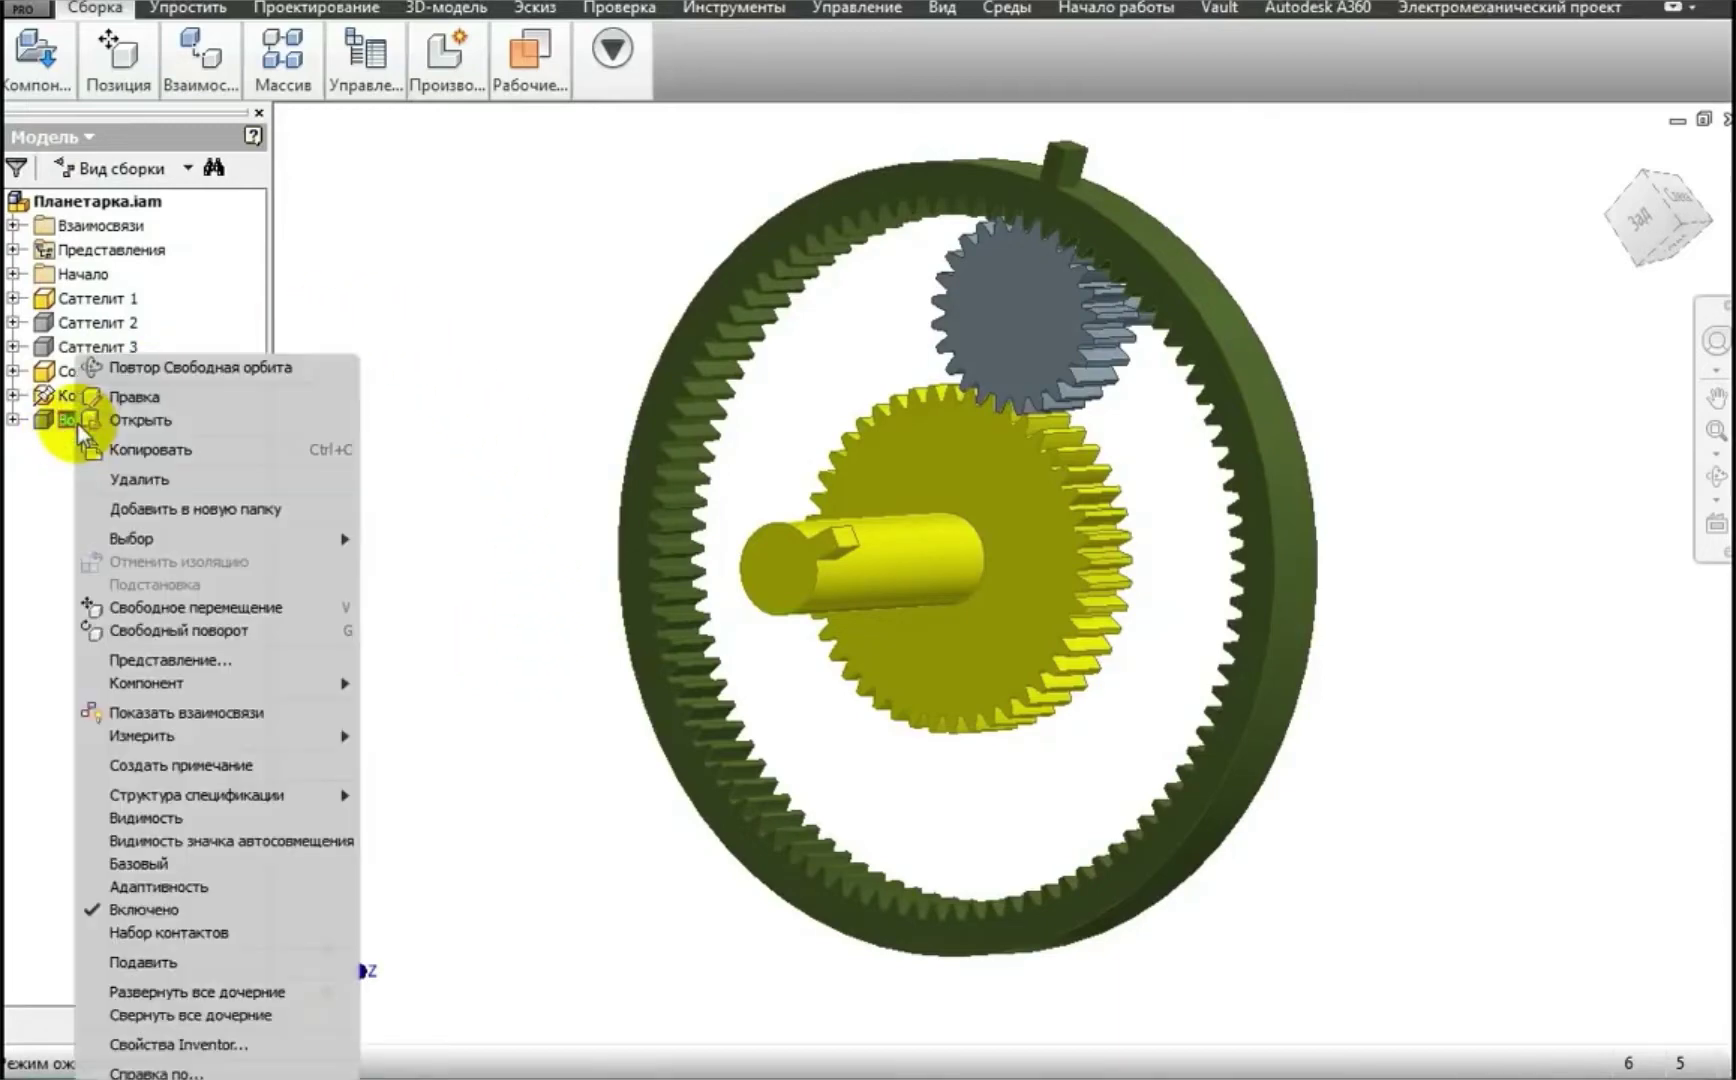
left_click(163, 818)
left_click(1712, 476)
left_click_drag(1182, 523, 985, 535)
right_click(1052, 540)
left_click(1040, 532)
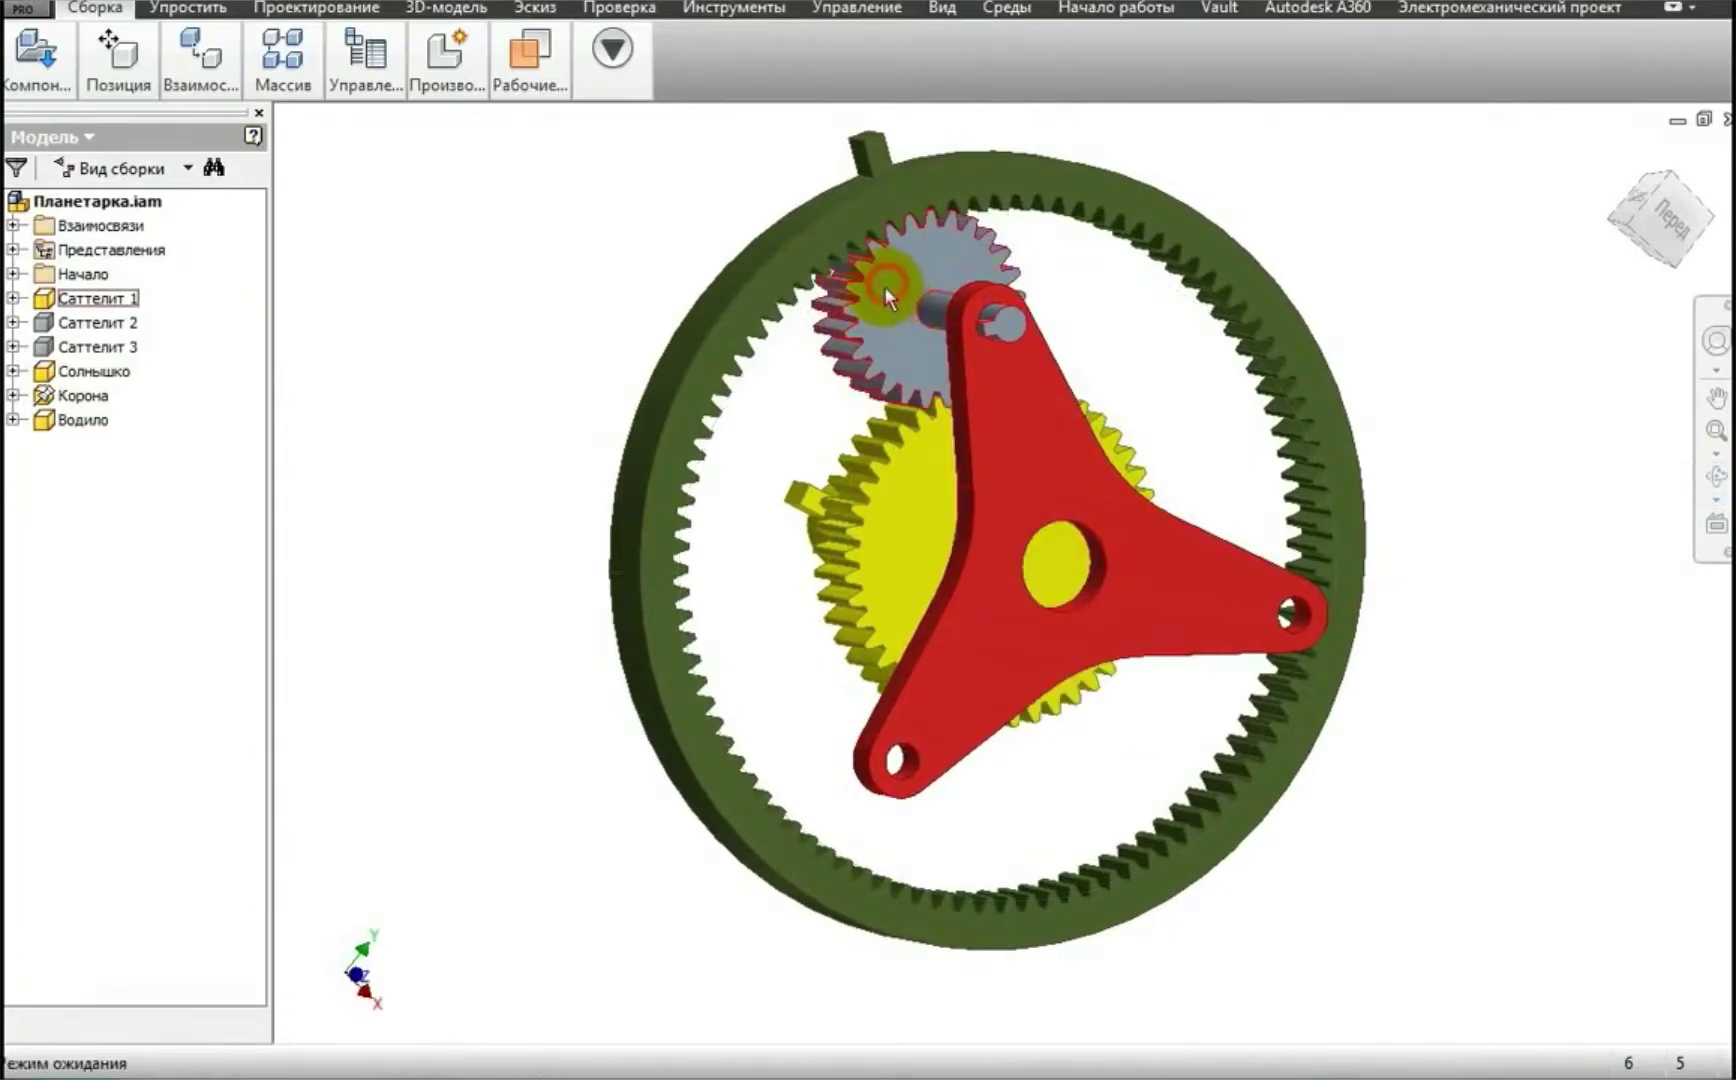
- Roll Саттелит 1 around the fixed Корона so Водило and Солнышко turn with it, checking from both sides
left_click_drag(877, 289, 913, 722)
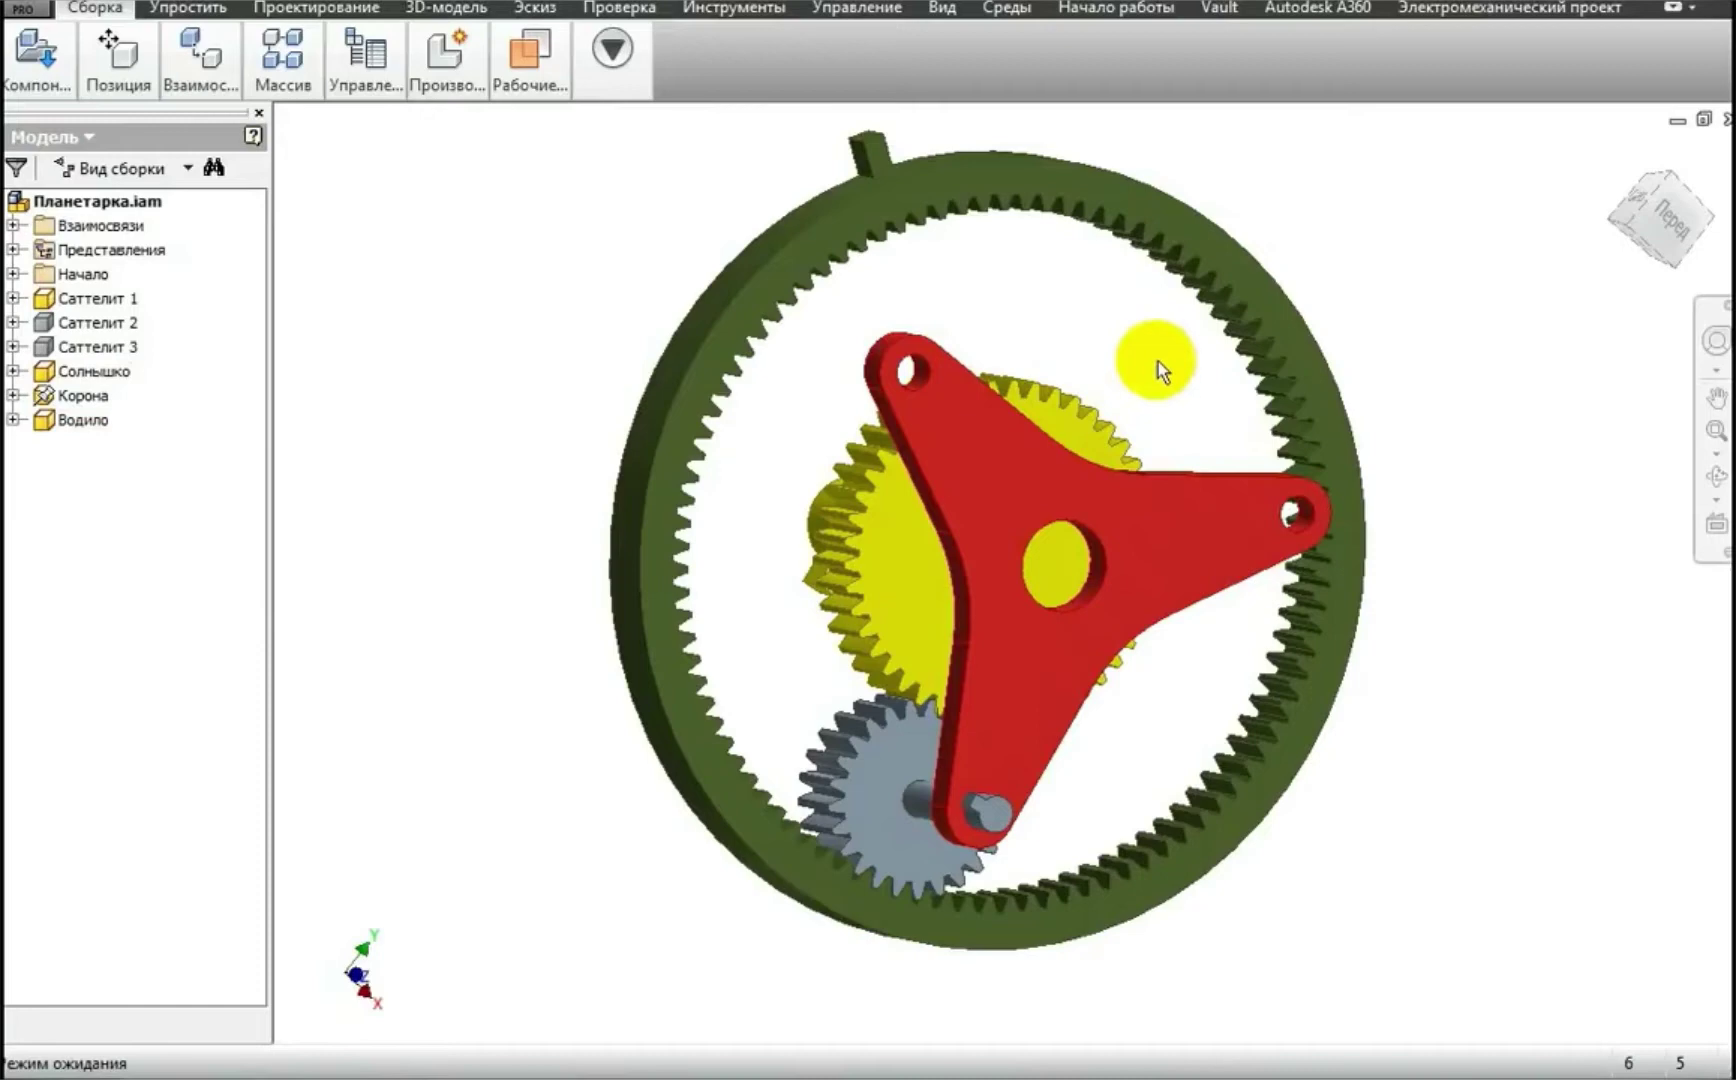
left_click_drag(1158, 361, 680, 805)
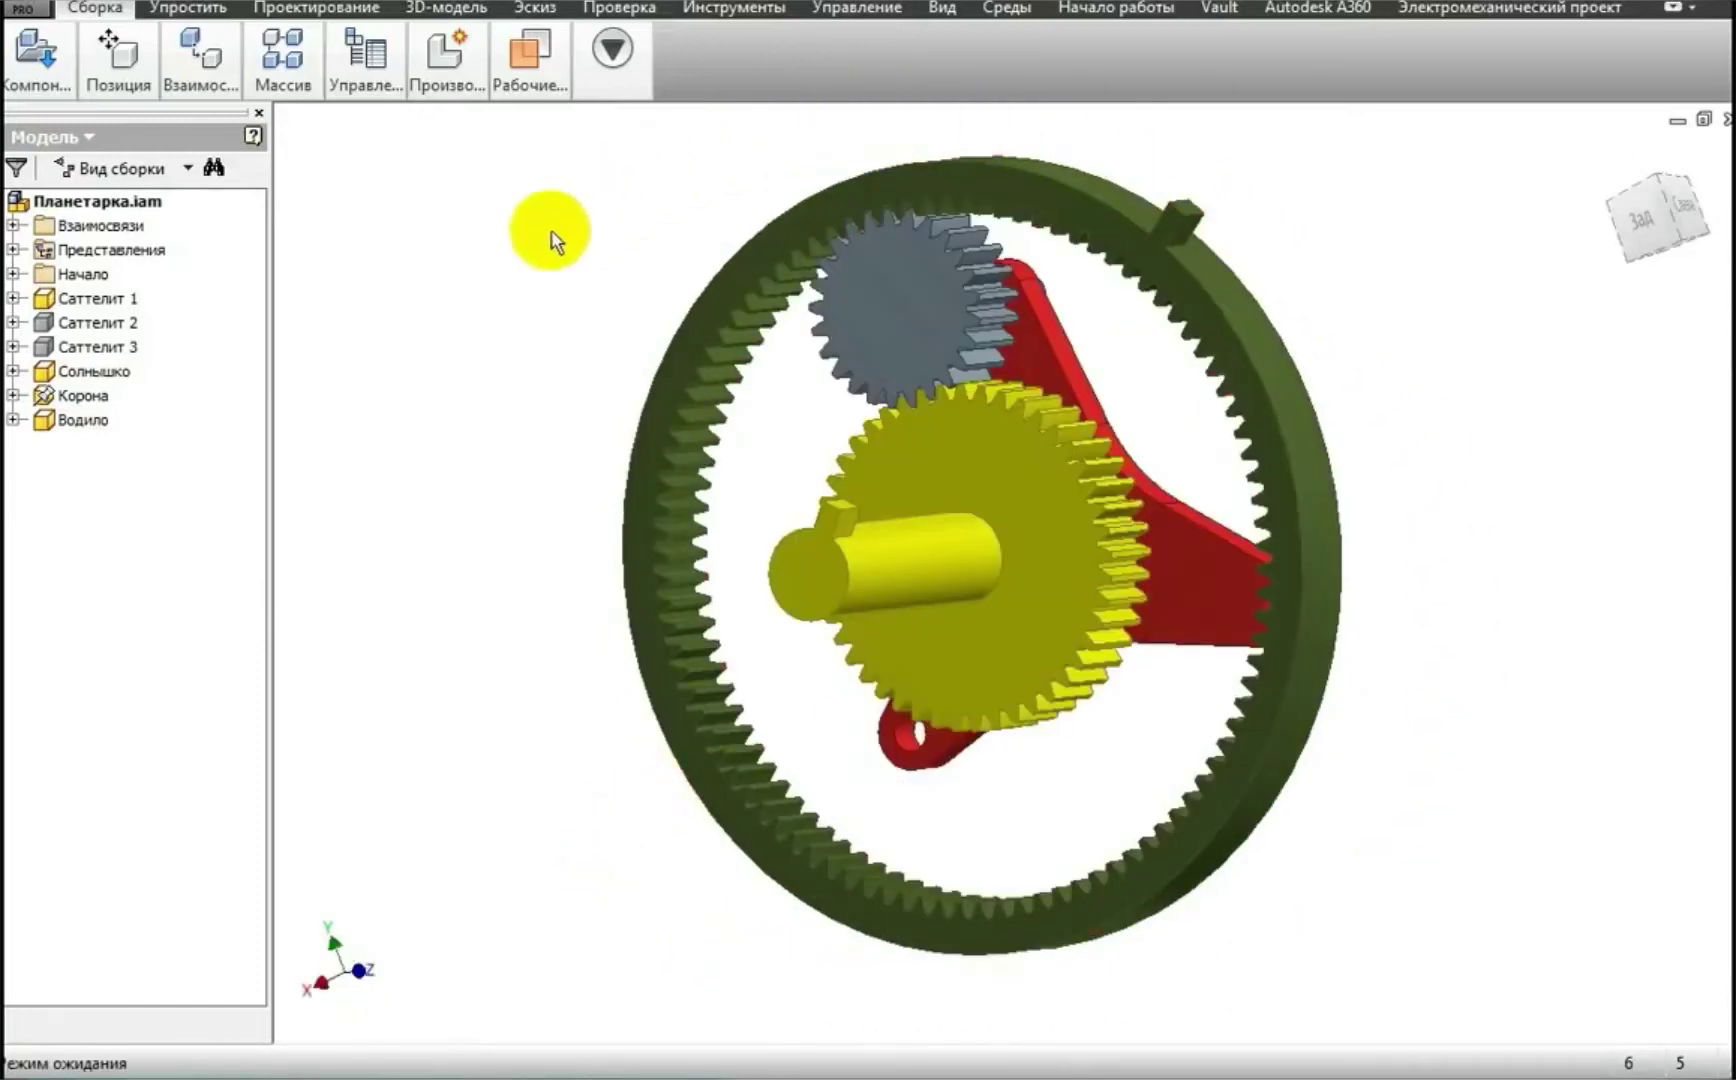
left_click(1503, 572)
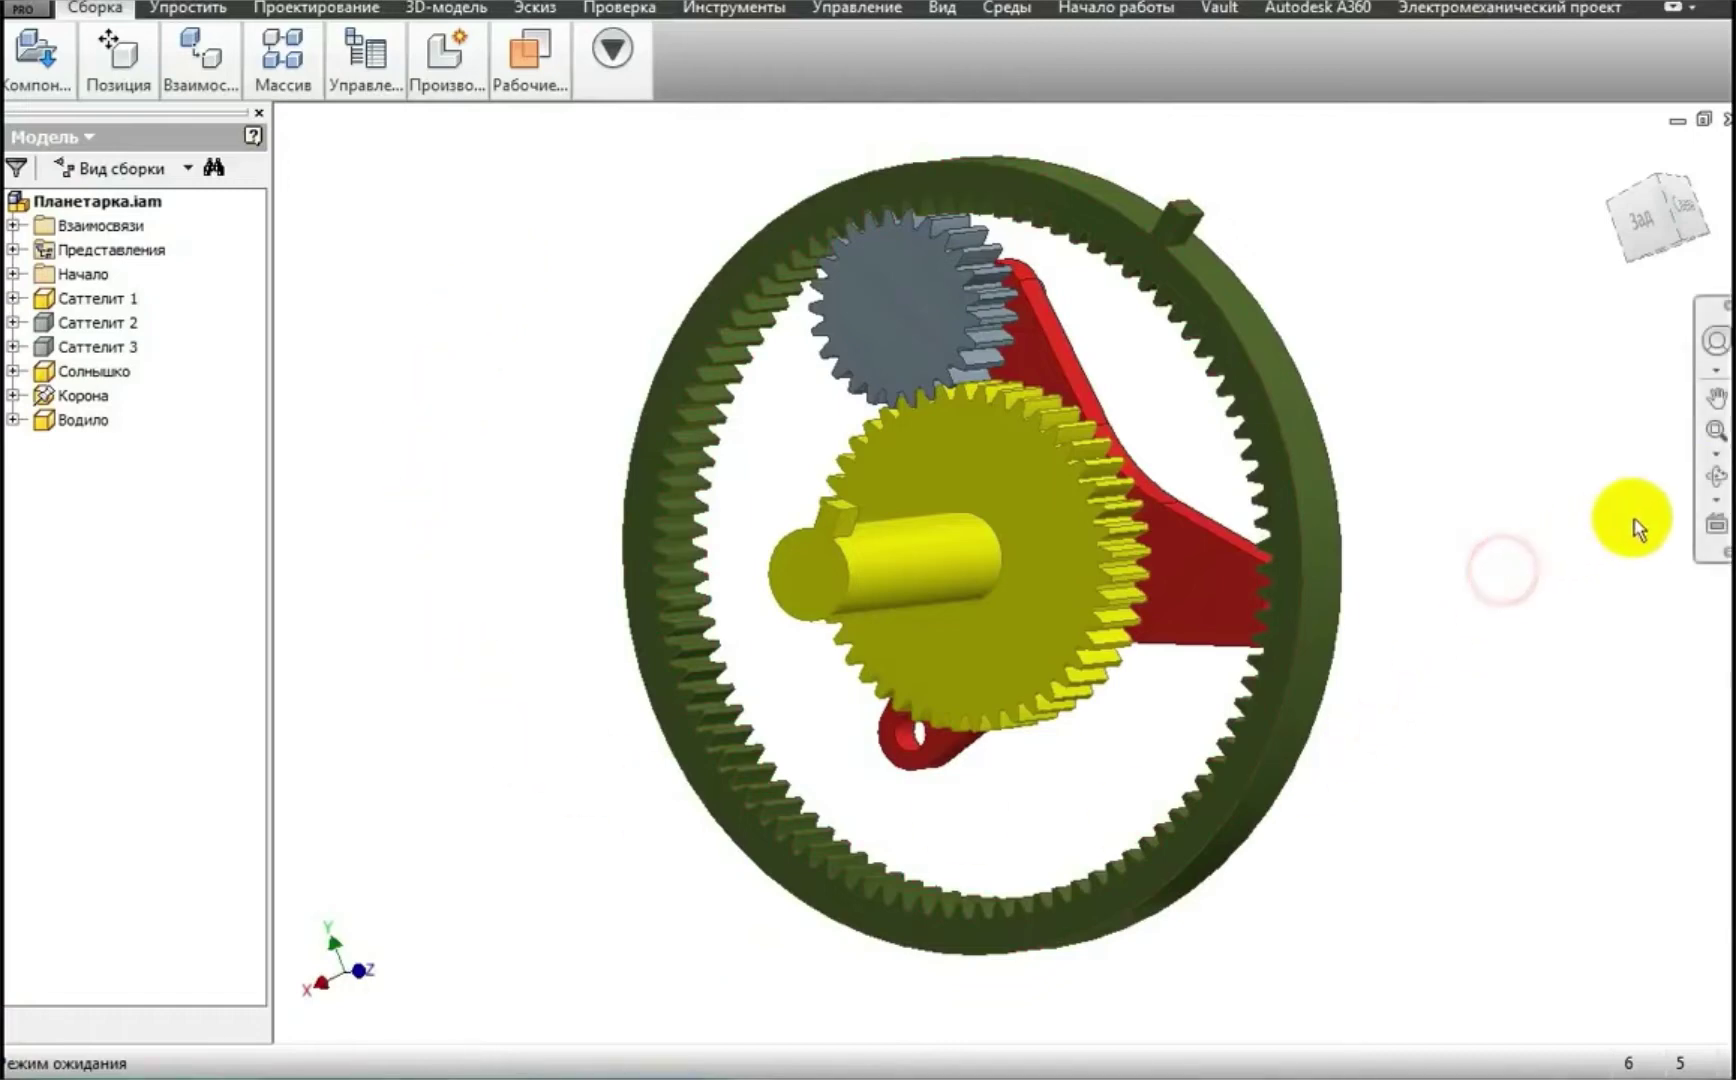
left_click(1714, 478)
left_click_drag(660, 570, 1193, 581)
right_click(1080, 551)
left_click(1168, 552)
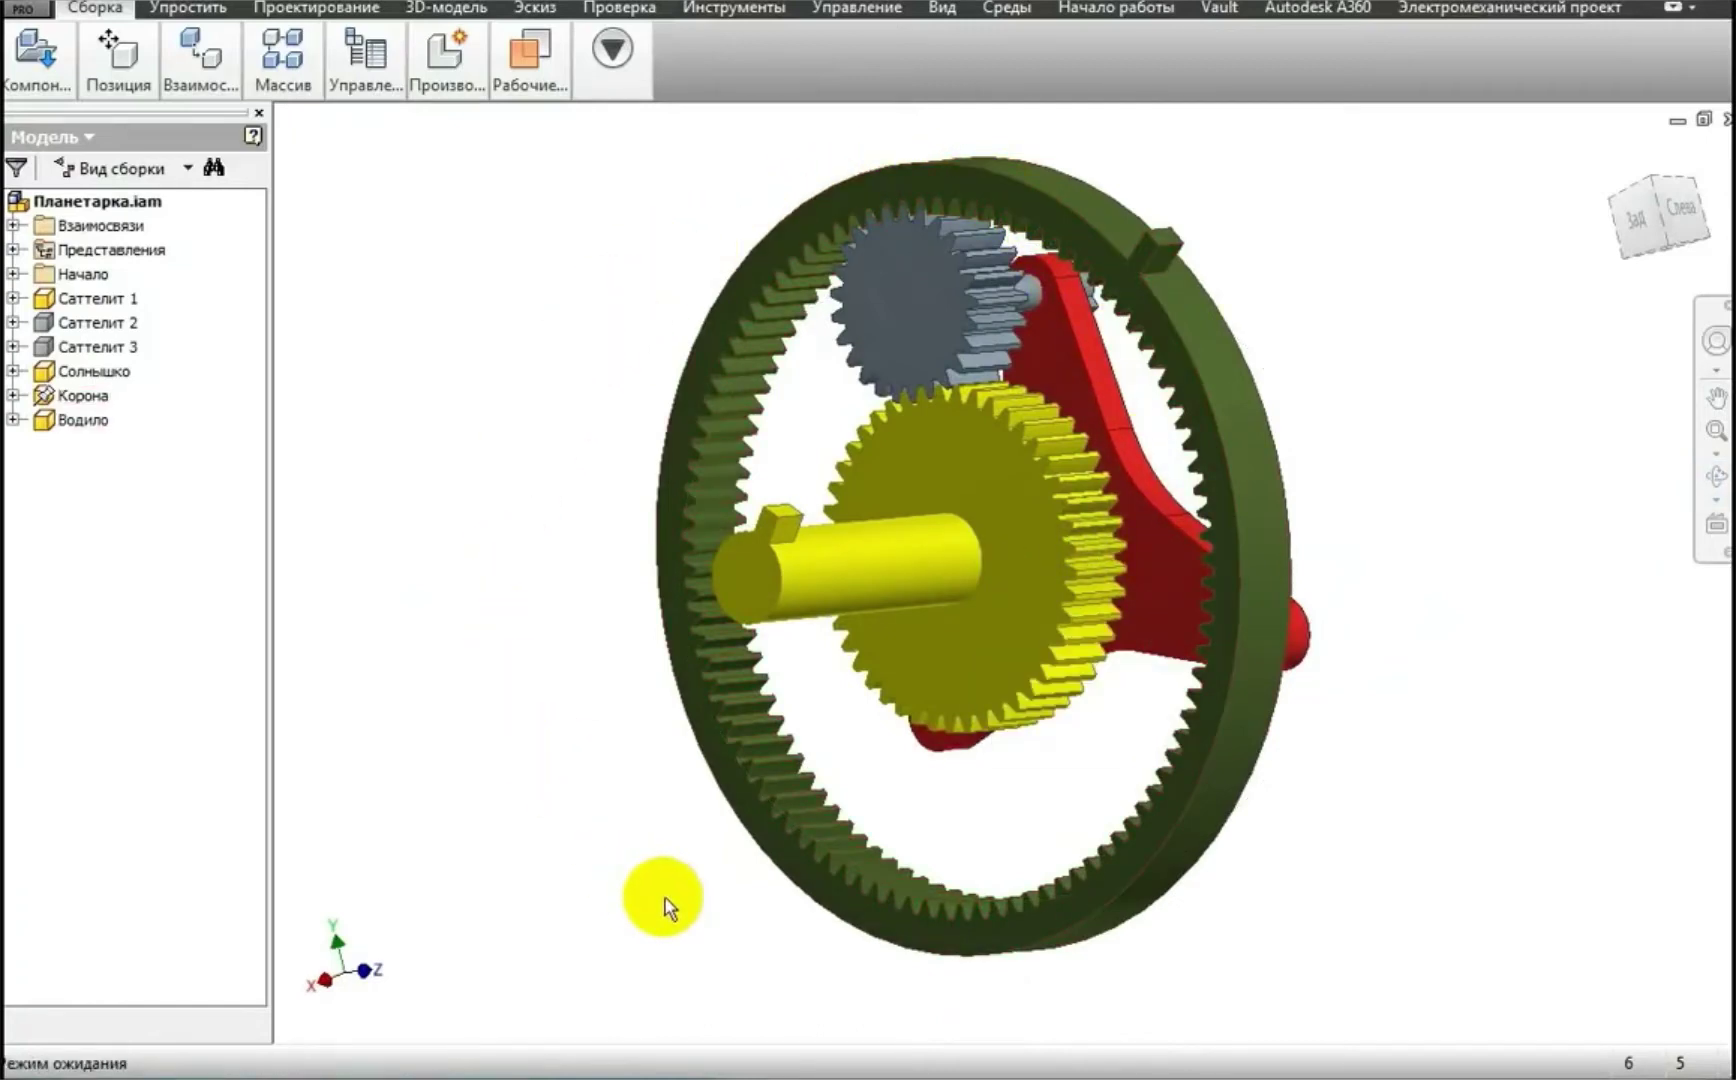
mouse_move(920, 293)
left_mouse_down()
mouse_move(867, 305)
mouse_move(840, 340)
mouse_move(793, 460)
mouse_move(787, 637)
mouse_move(845, 768)
mouse_move(934, 815)
mouse_move(1032, 776)
mouse_move(1090, 688)
mouse_move(1145, 480)
left_mouse_up()
left_click(607, 800)
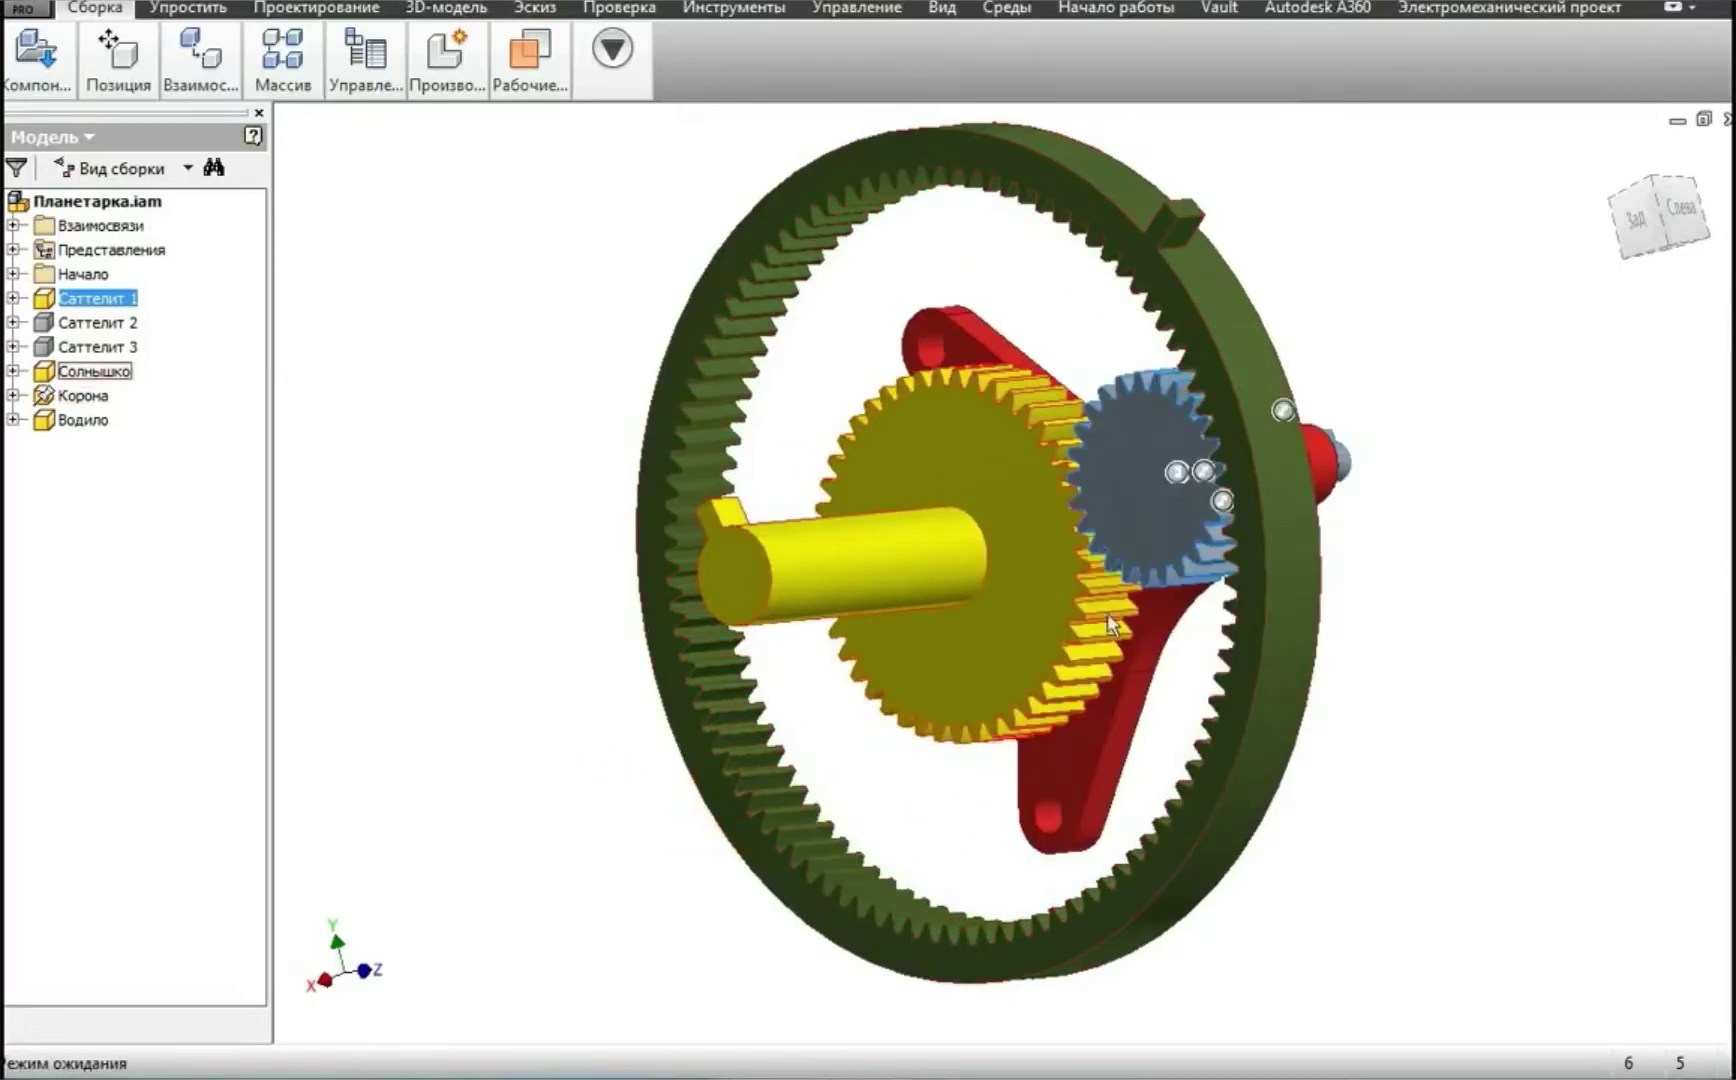
mouse_move(1137, 443)
left_mouse_down()
mouse_move(1158, 568)
mouse_move(1081, 734)
left_mouse_up()
left_click(547, 790)
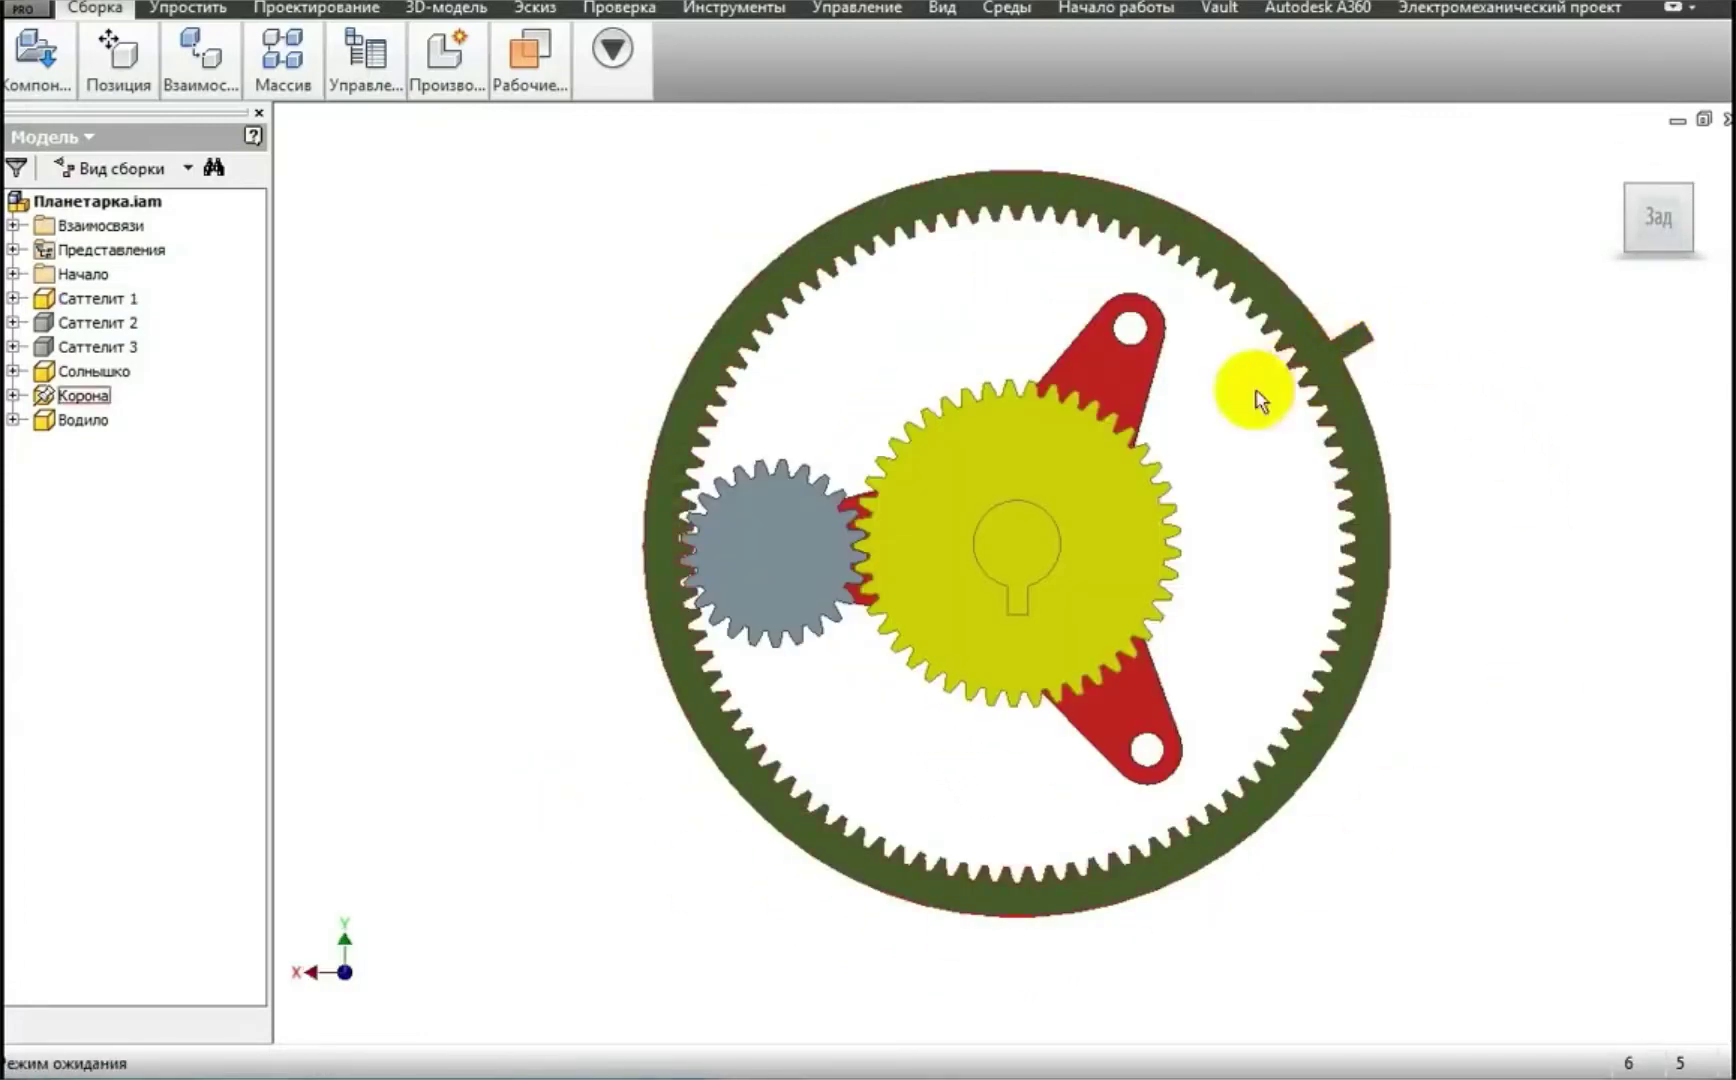
- Move Саттелит 1 with its carrier along the ring gear from the straight back view, then restore the angled view
left_click_drag(749, 559, 799, 591)
key("F6")
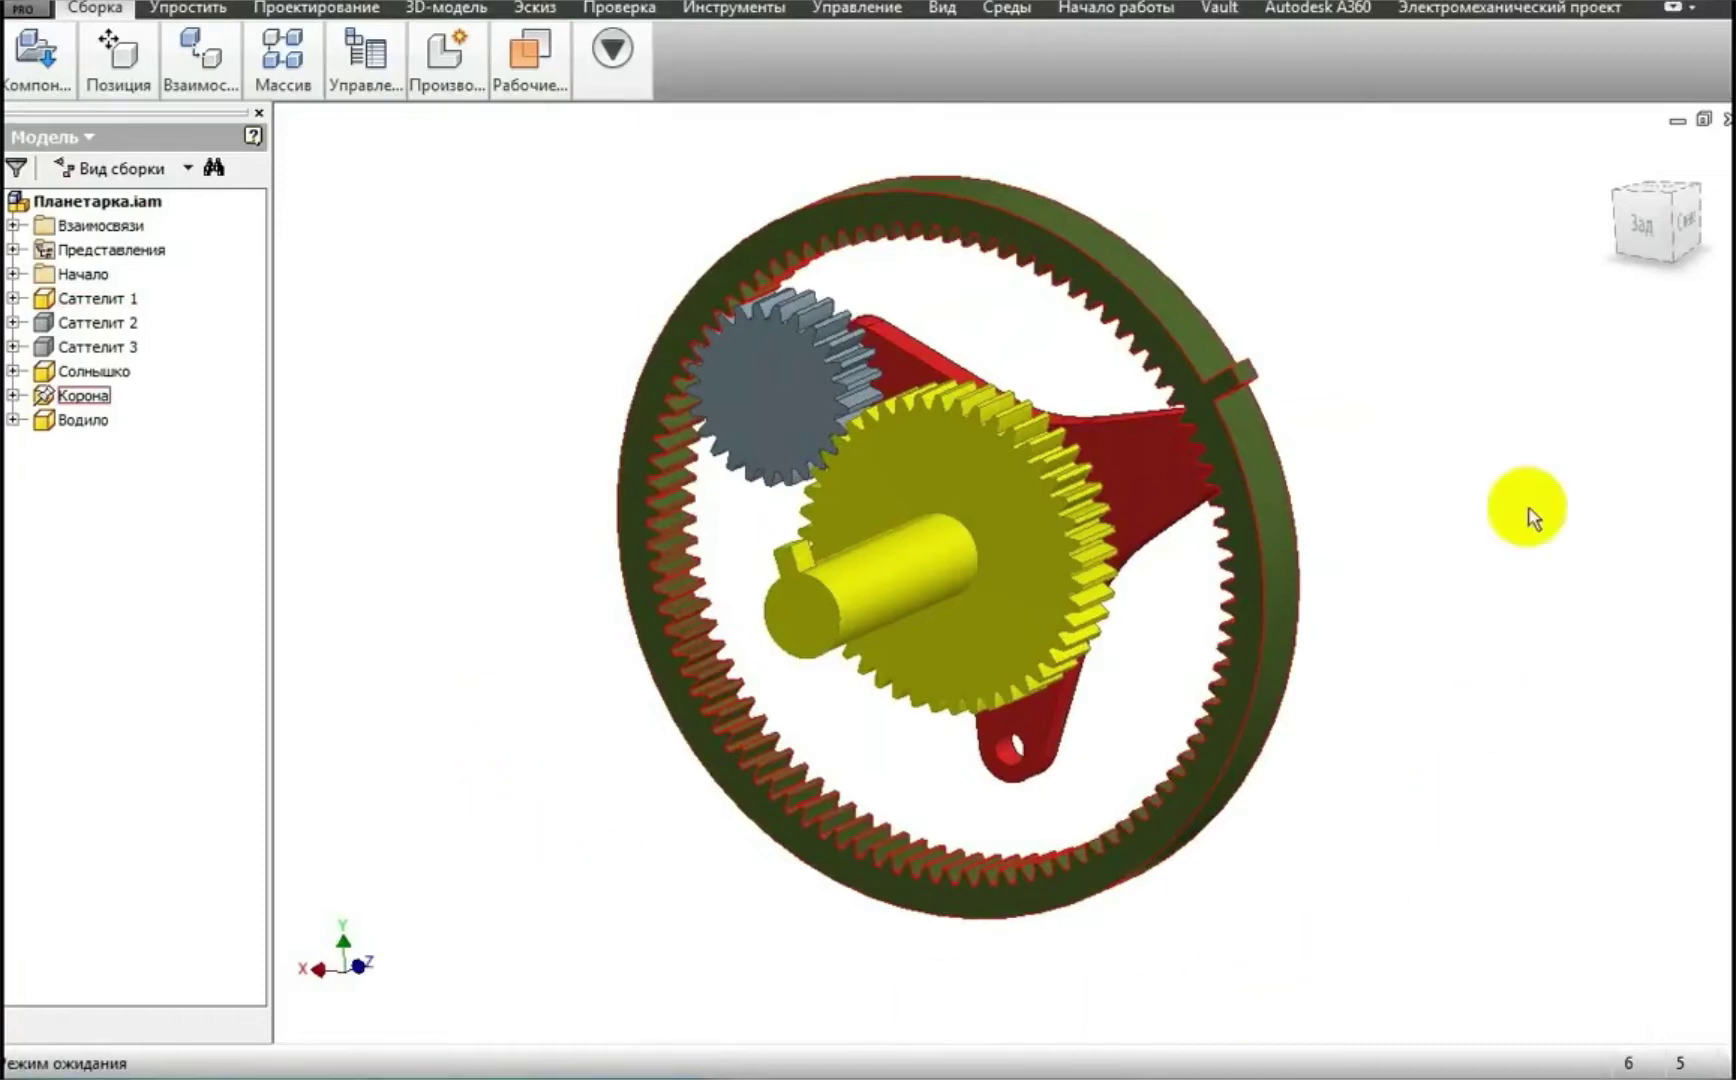
left_click(844, 335)
left_click(617, 385)
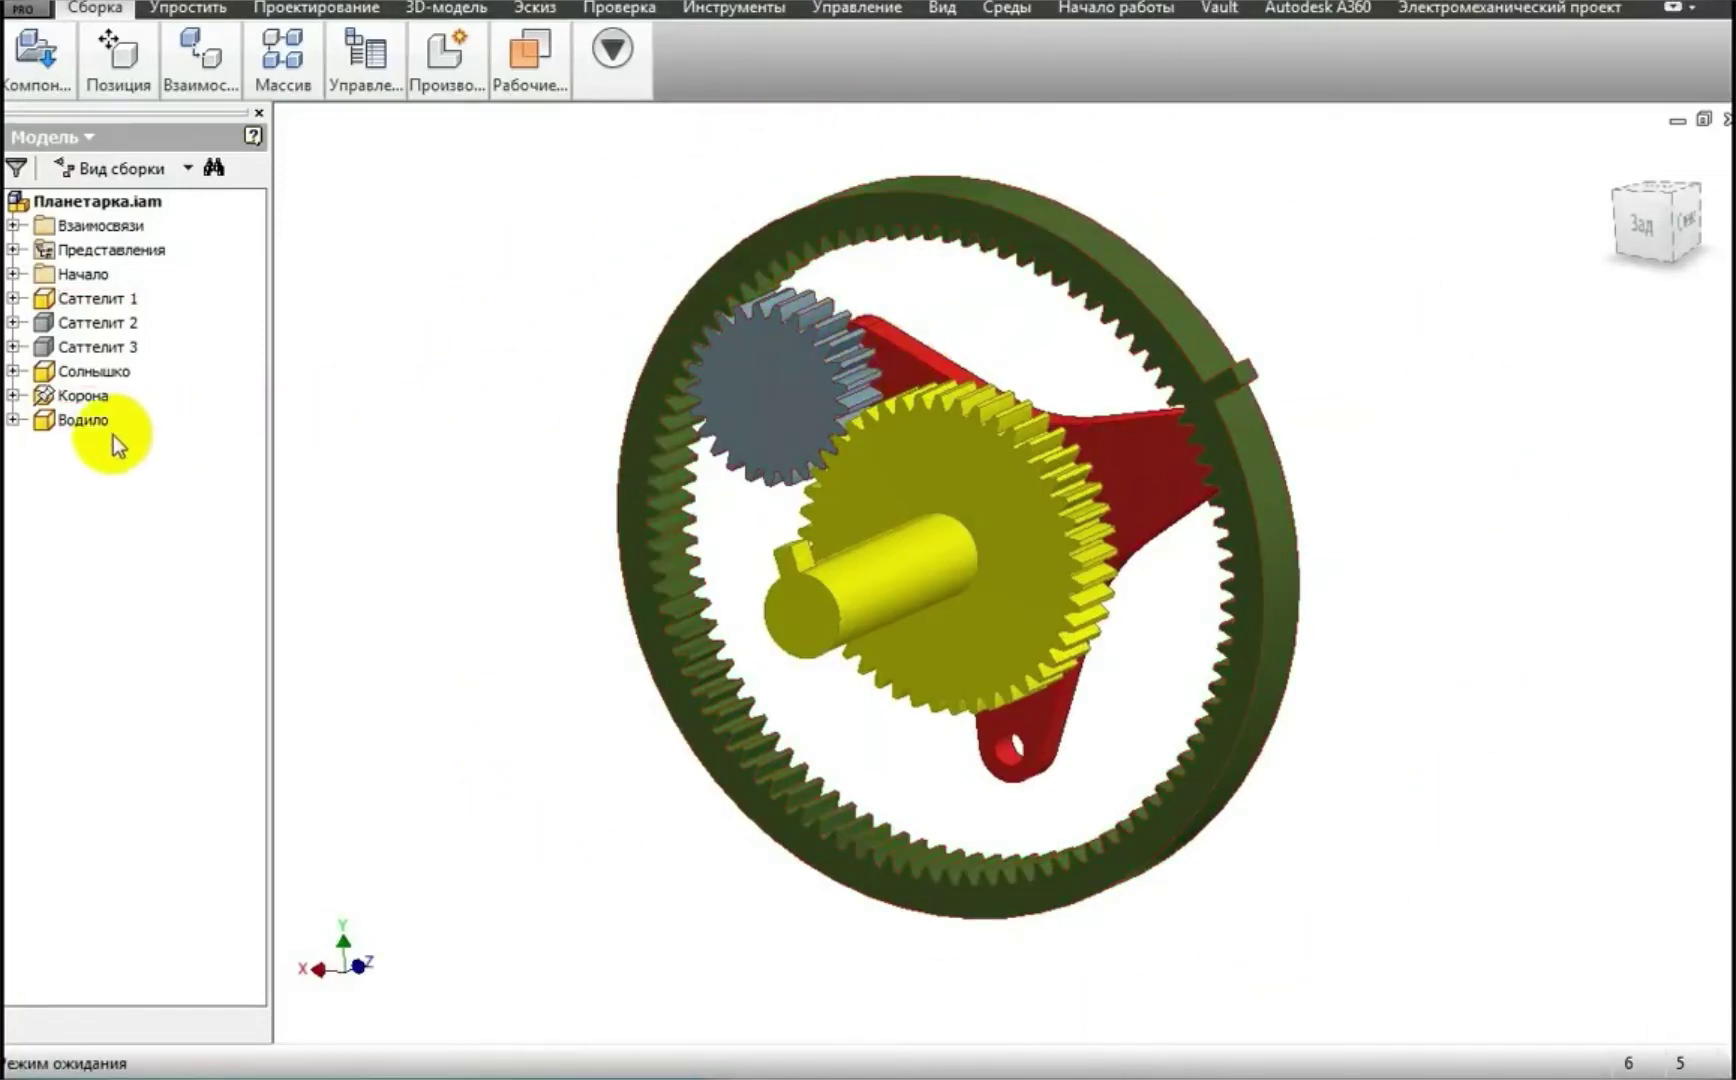
- Remove the grounding from Корона and ground the Водило carrier instead
right_click(83, 397)
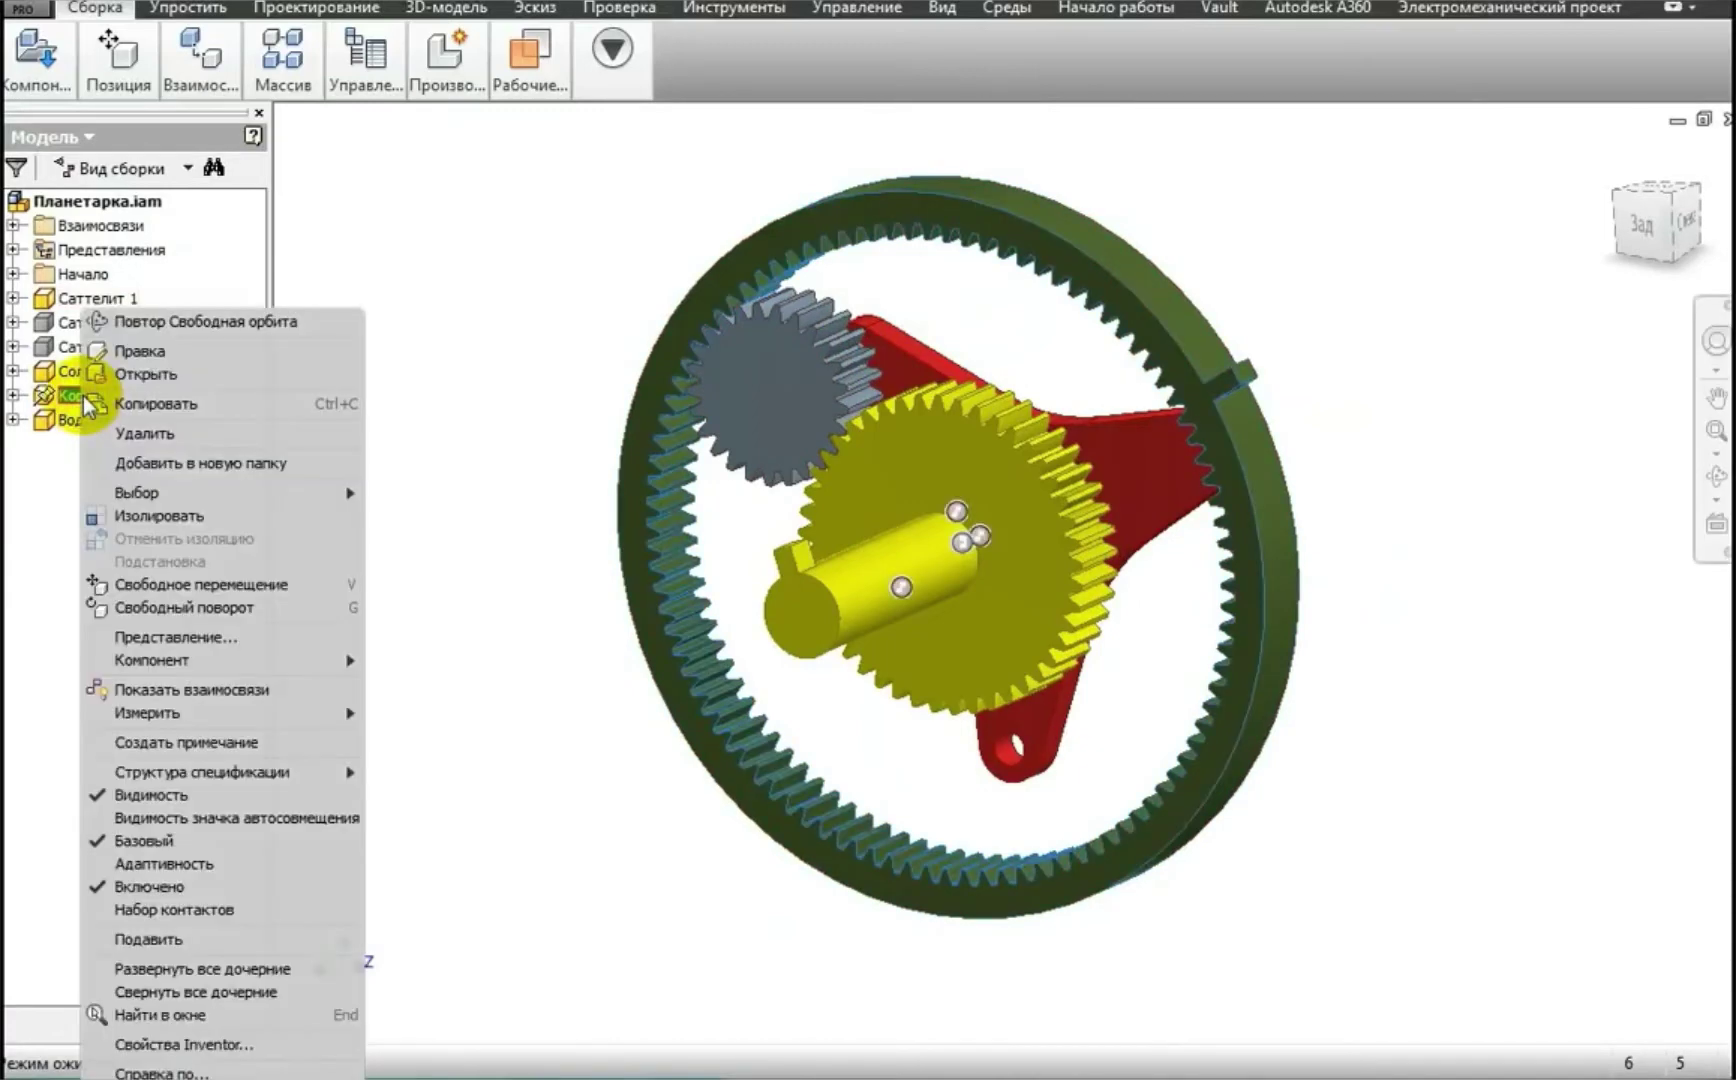
left_click(163, 843)
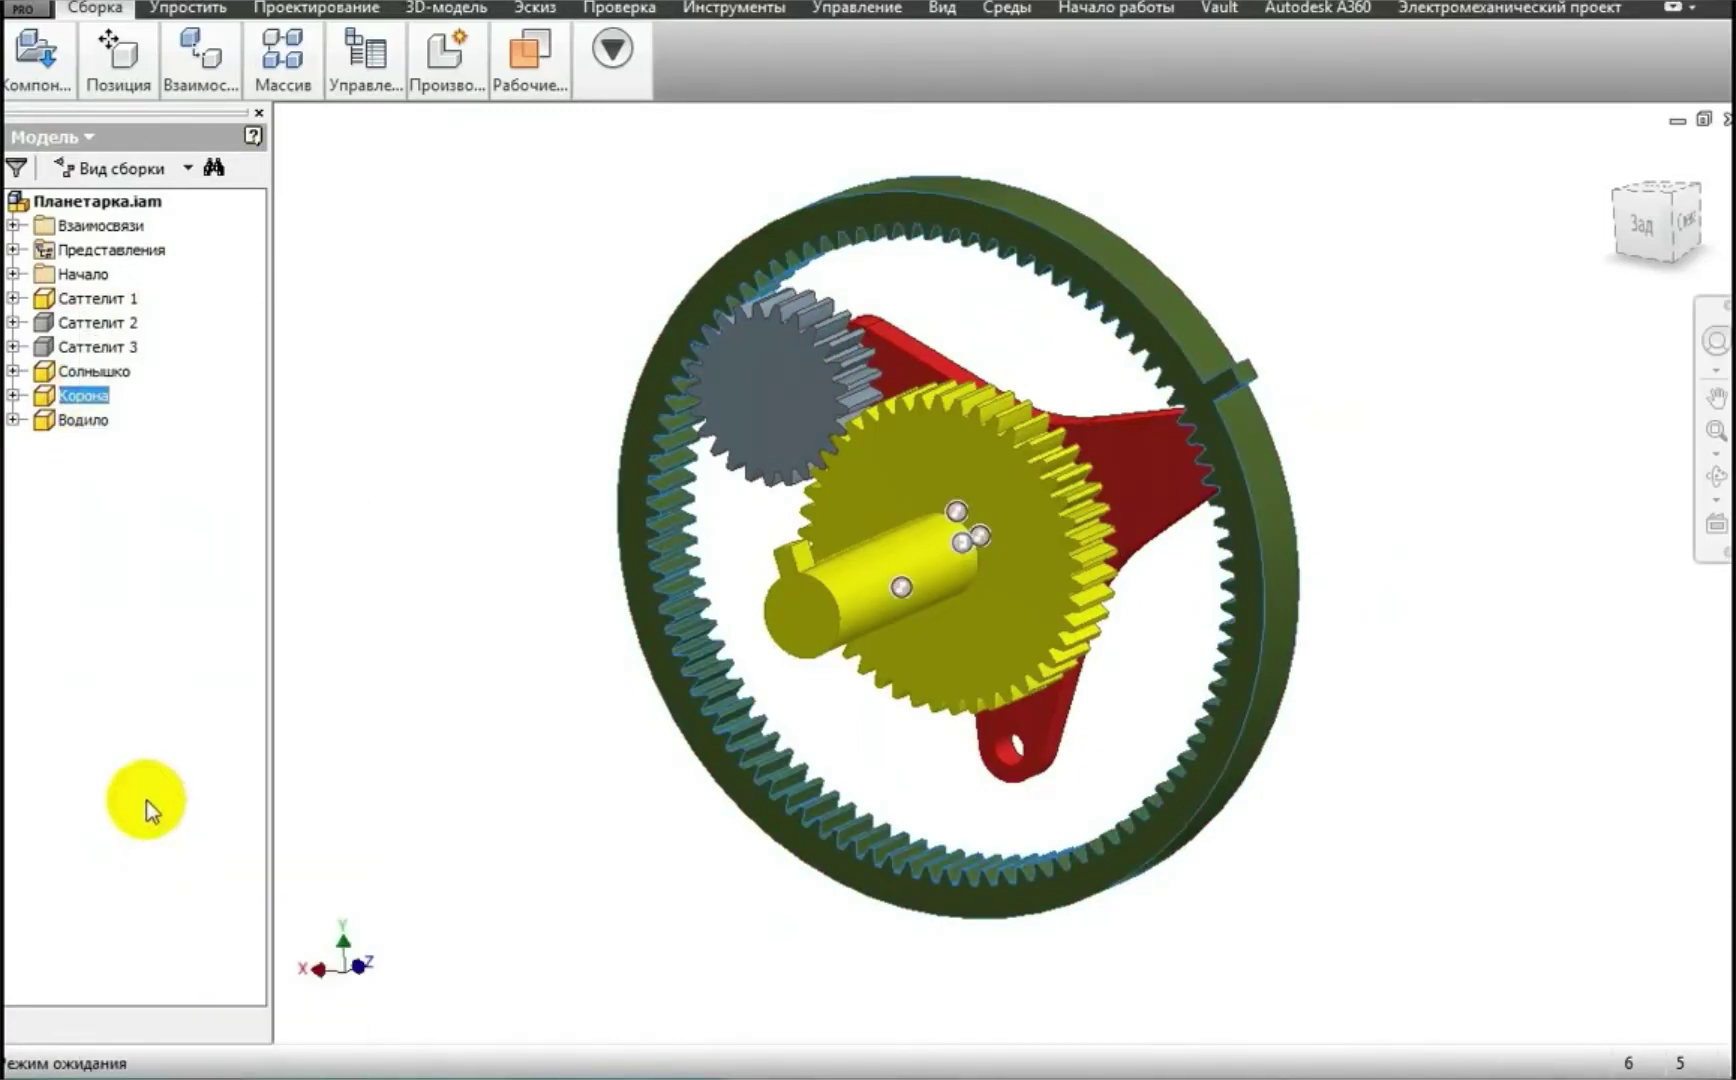
right_click(82, 421)
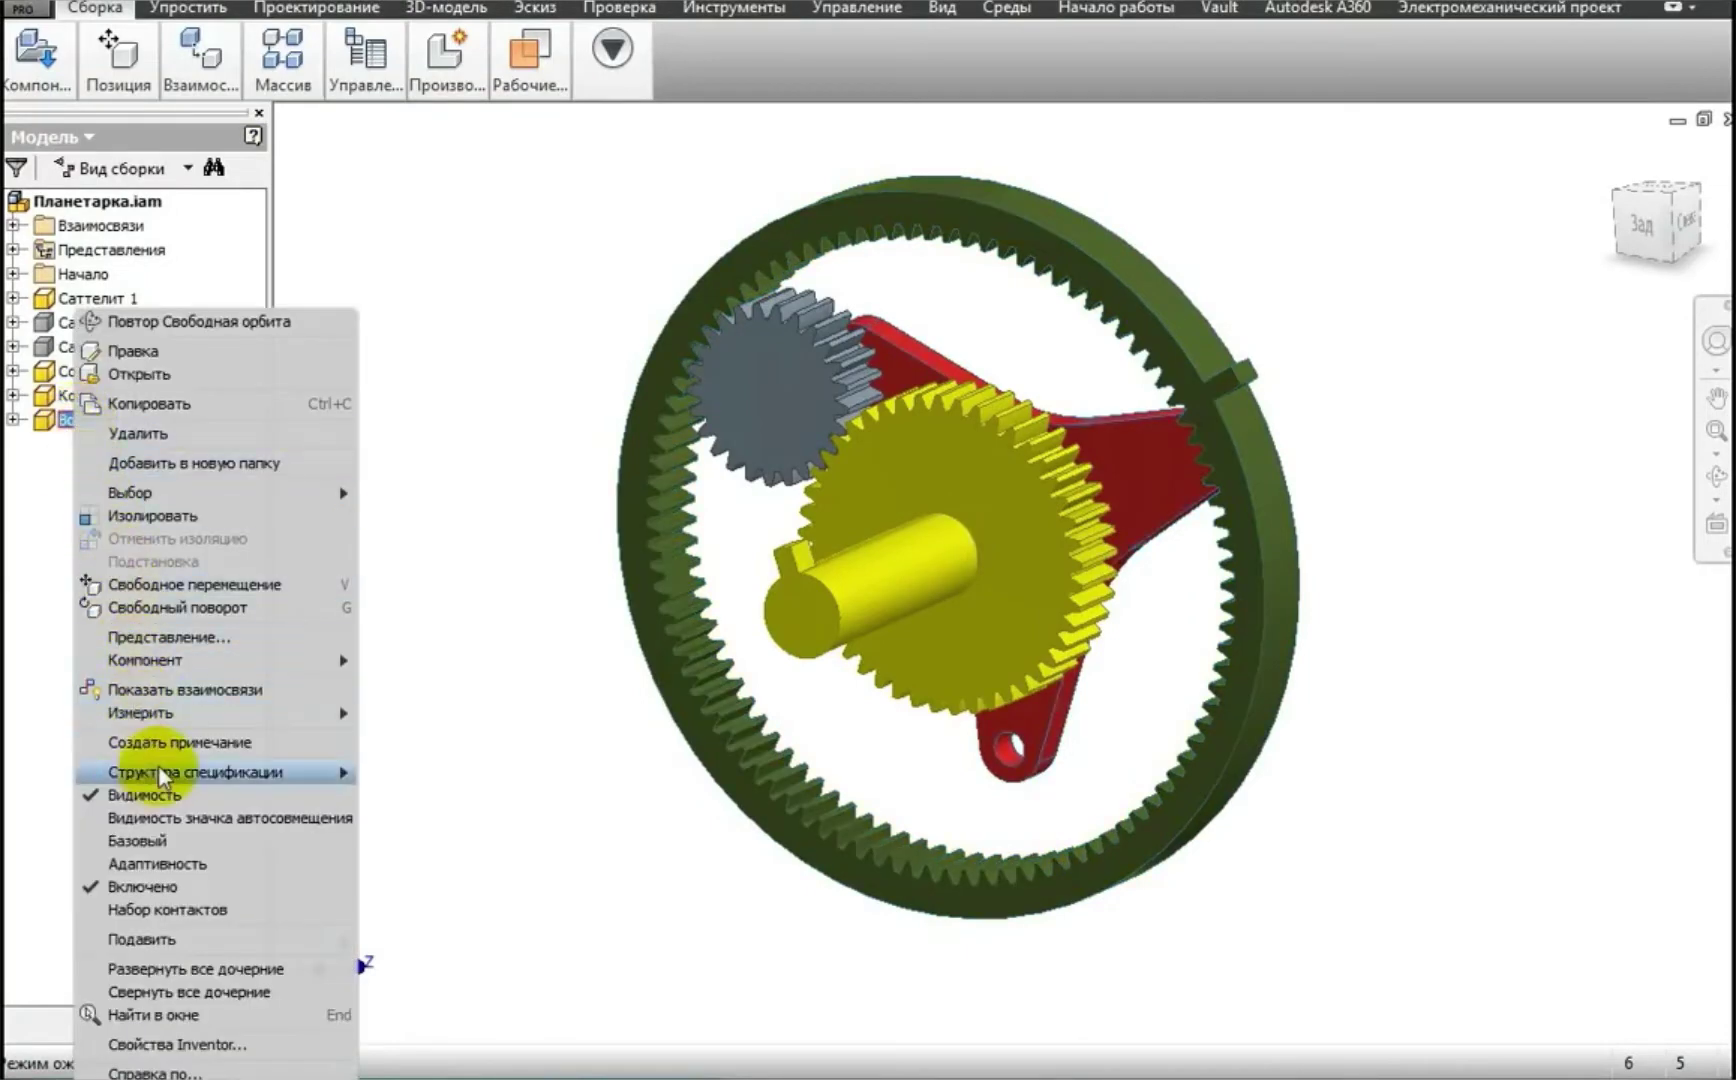
left_click(163, 843)
- Rotate Солнышко repeatedly and then Корона to drive the gear train with the carrier fixed
left_click_drag(975, 560, 1006, 507)
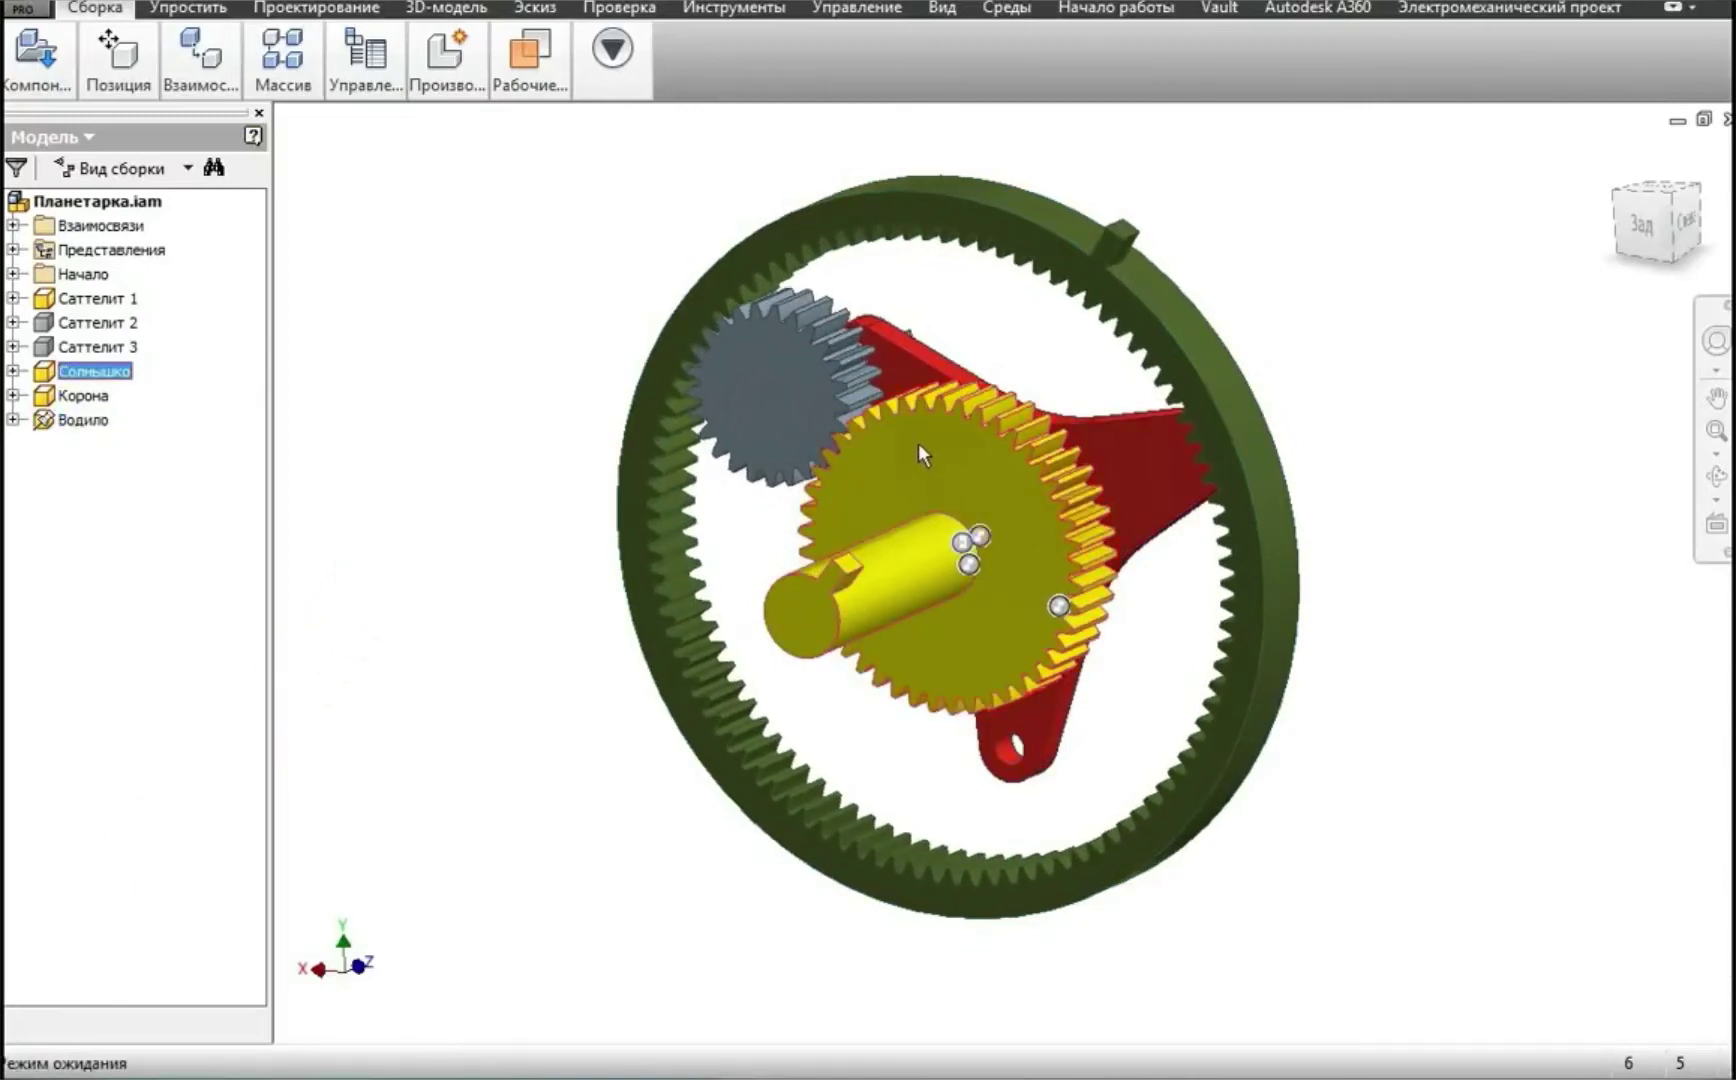
left_click_drag(918, 442, 972, 669)
left_click_drag(930, 441, 1016, 624)
left_click_drag(966, 453, 1000, 604)
left_click_drag(960, 460, 455, 728)
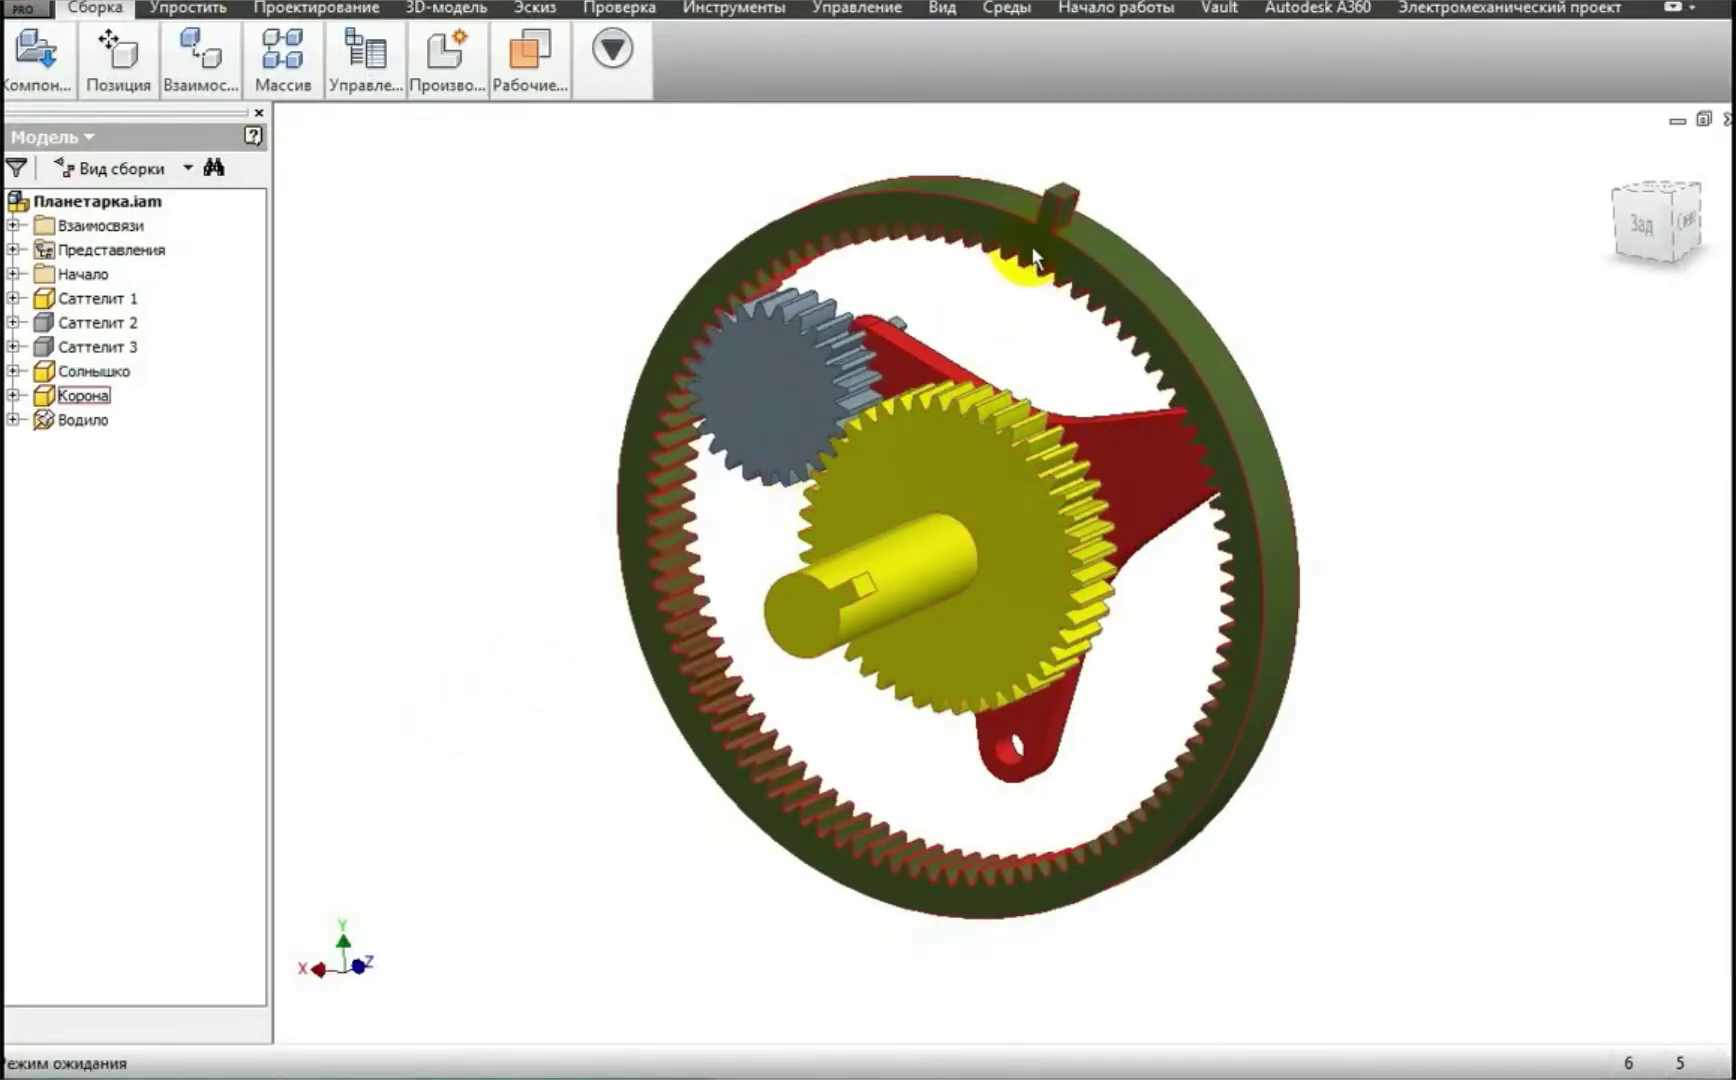
left_click_drag(1035, 255, 600, 470)
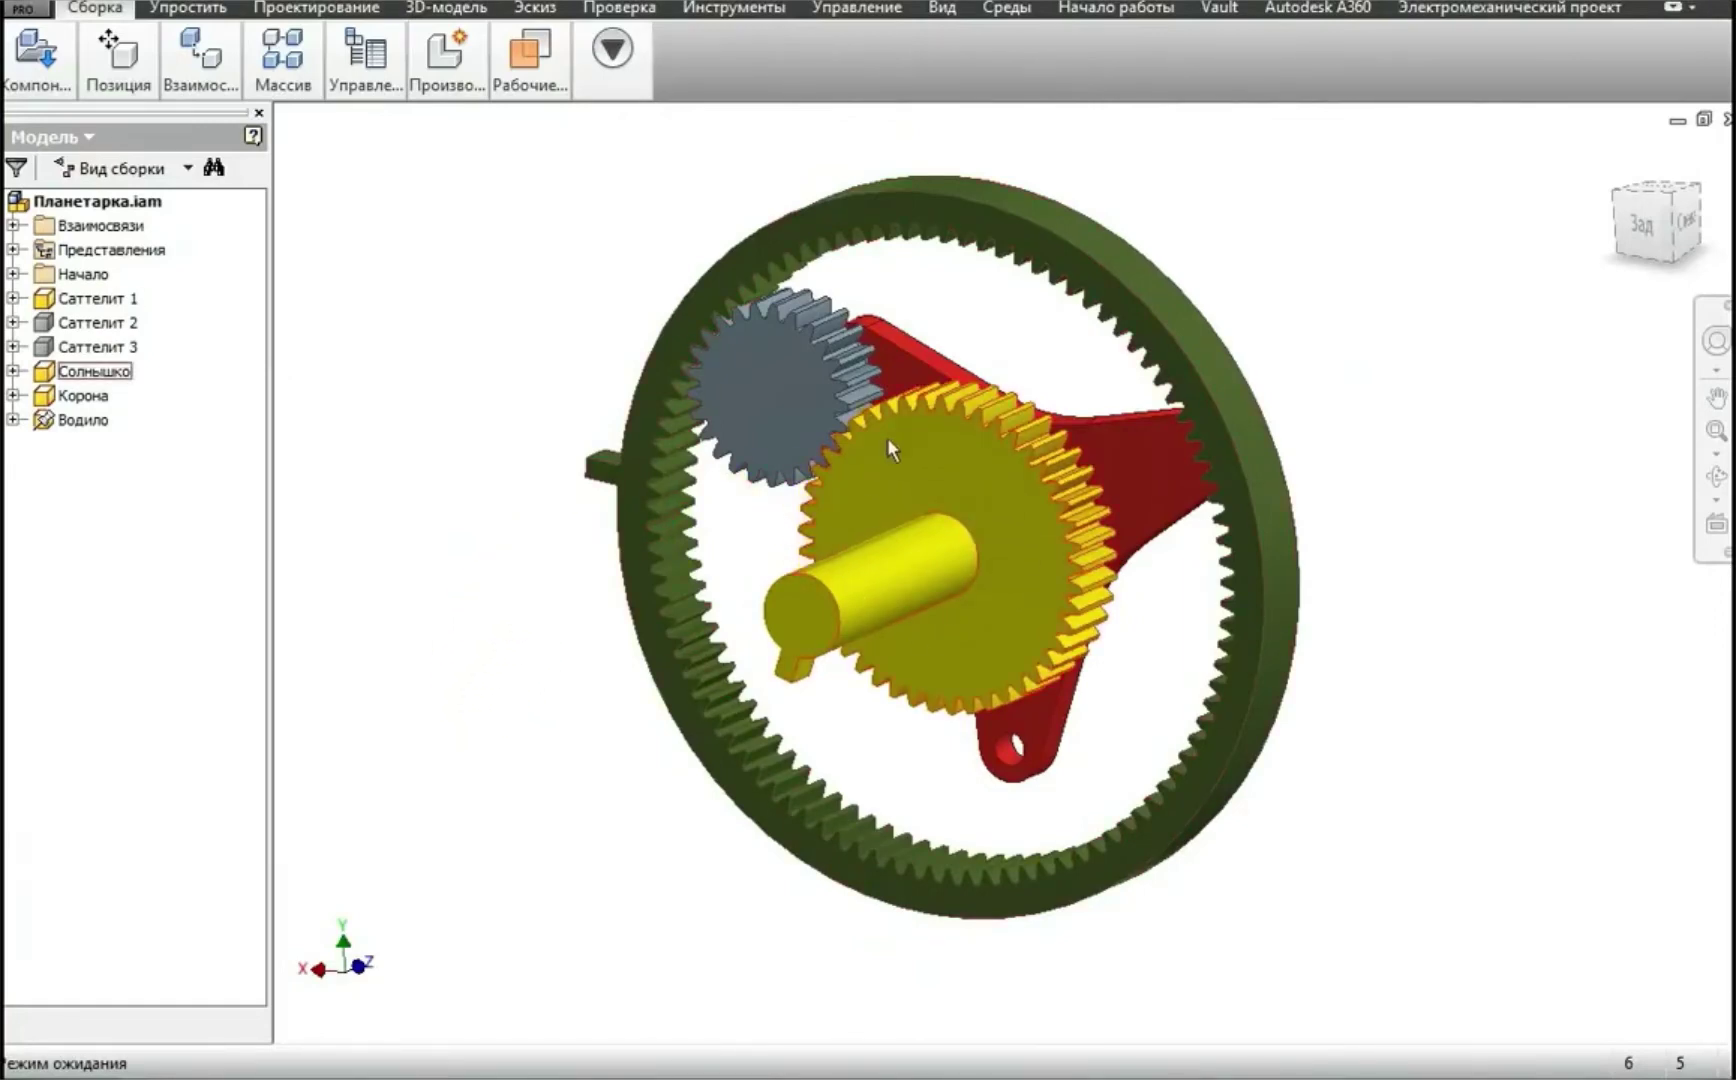
- Transfer the grounding from Водило to Солнышко and turn Корона to drive the gear train around the fixed sun gear
right_click(88, 430)
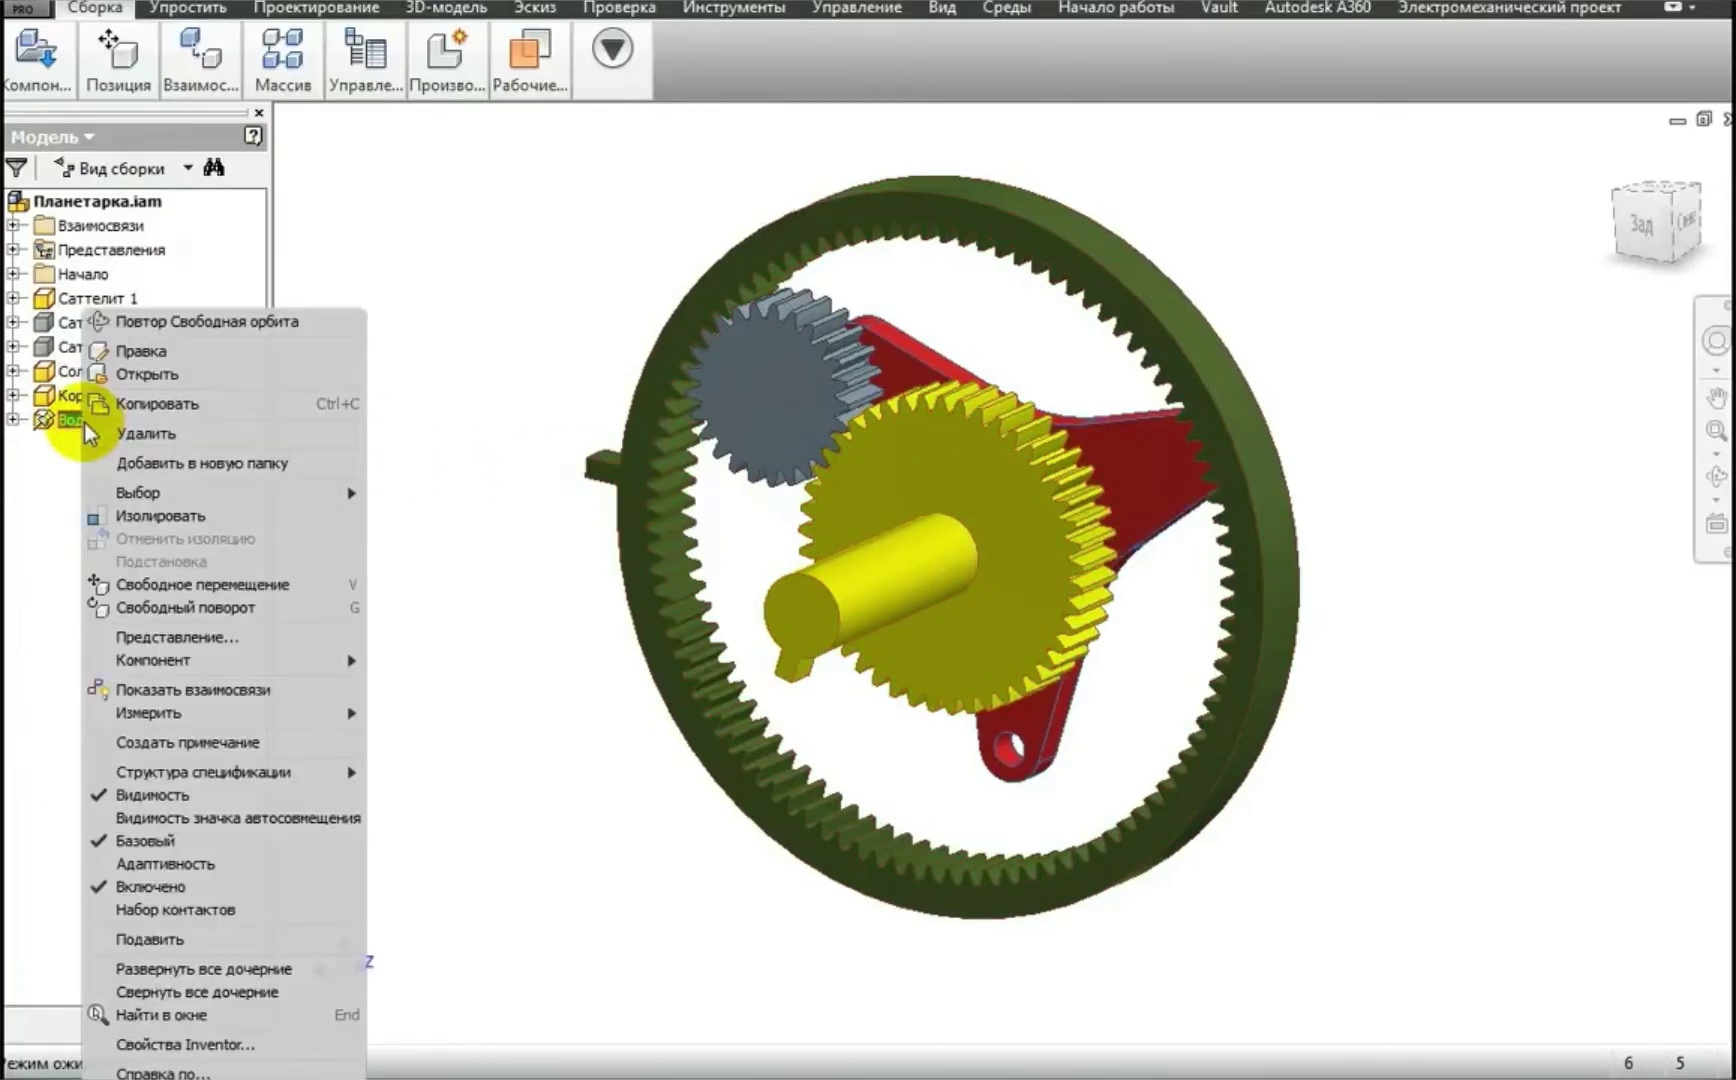
left_click(148, 841)
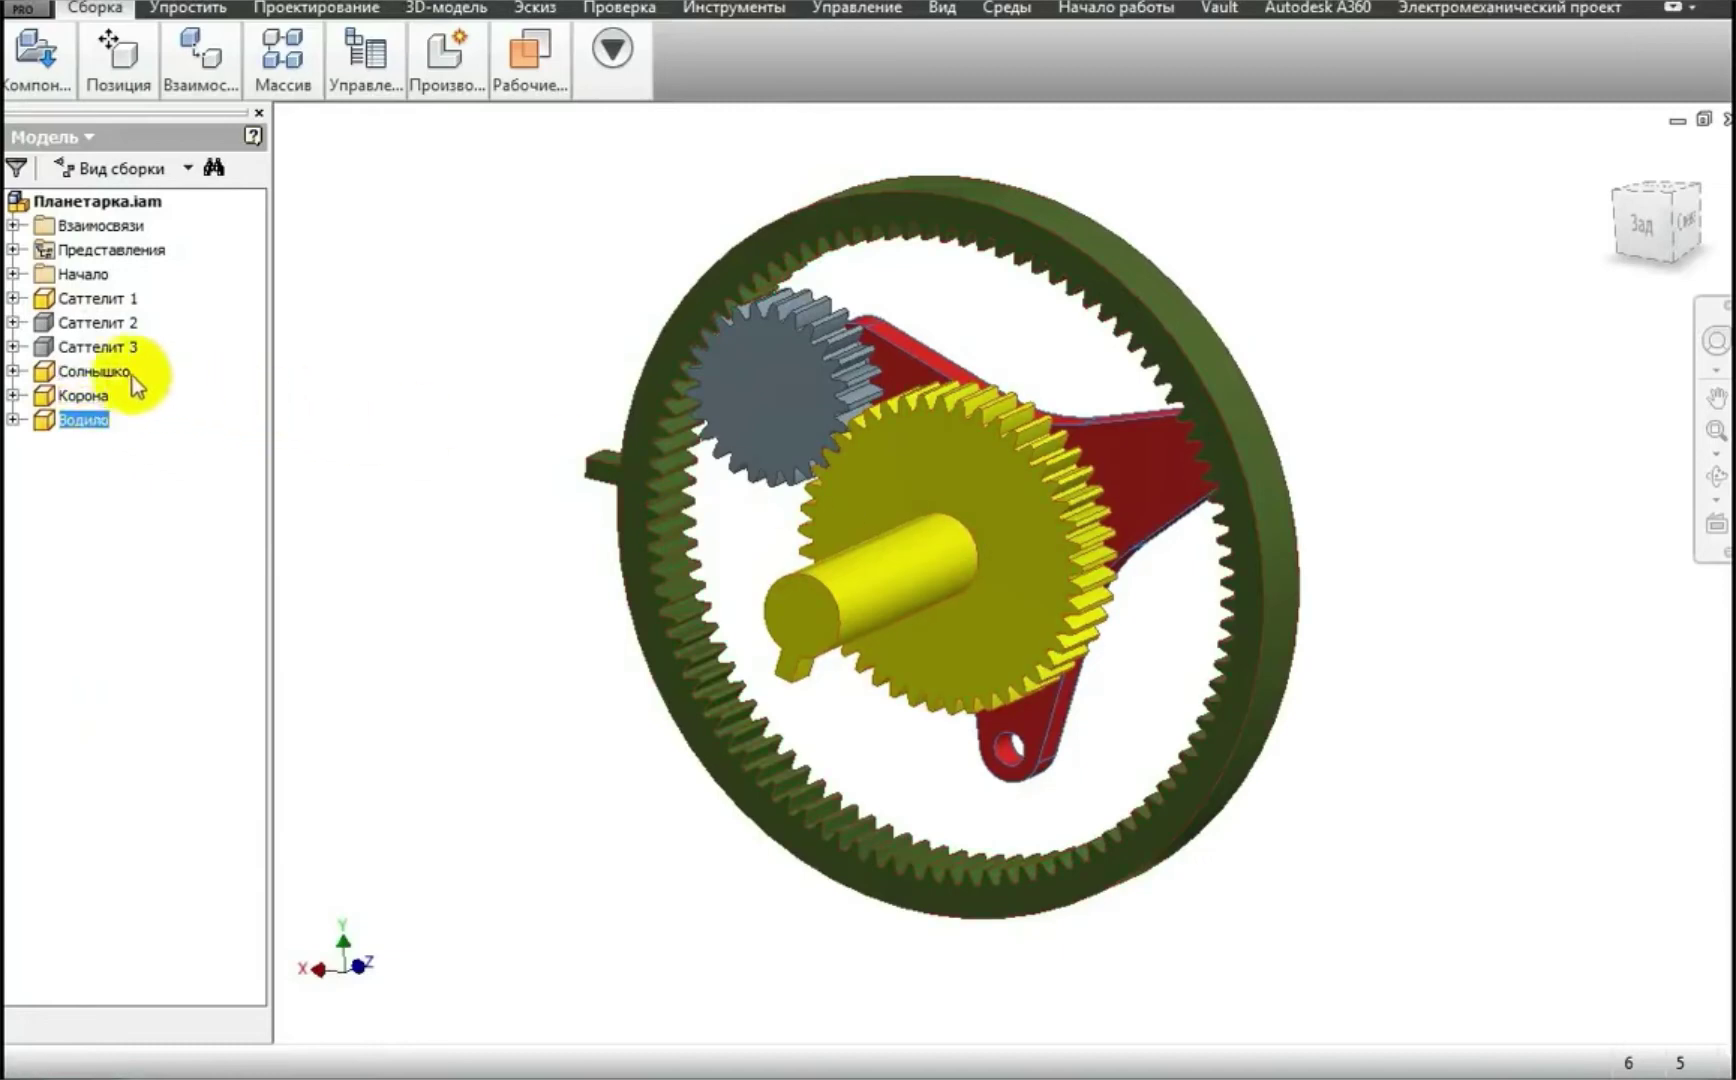
right_click(75, 372)
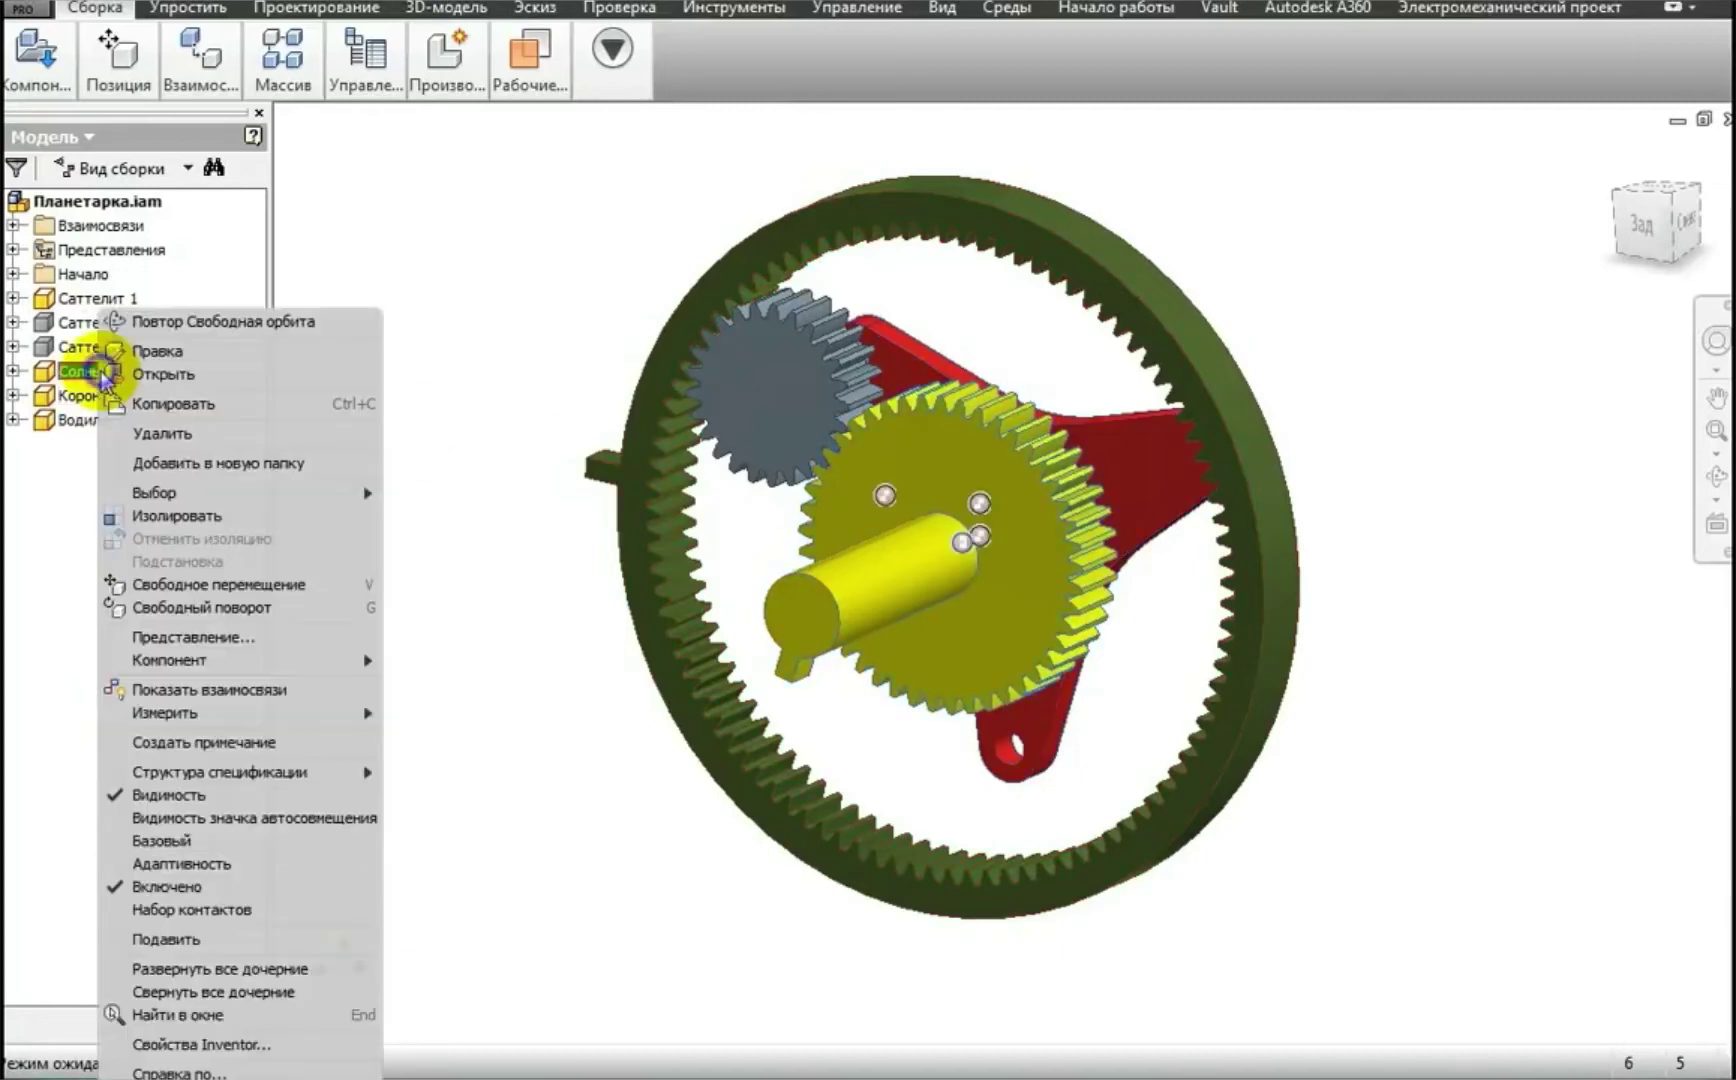
left_click(176, 847)
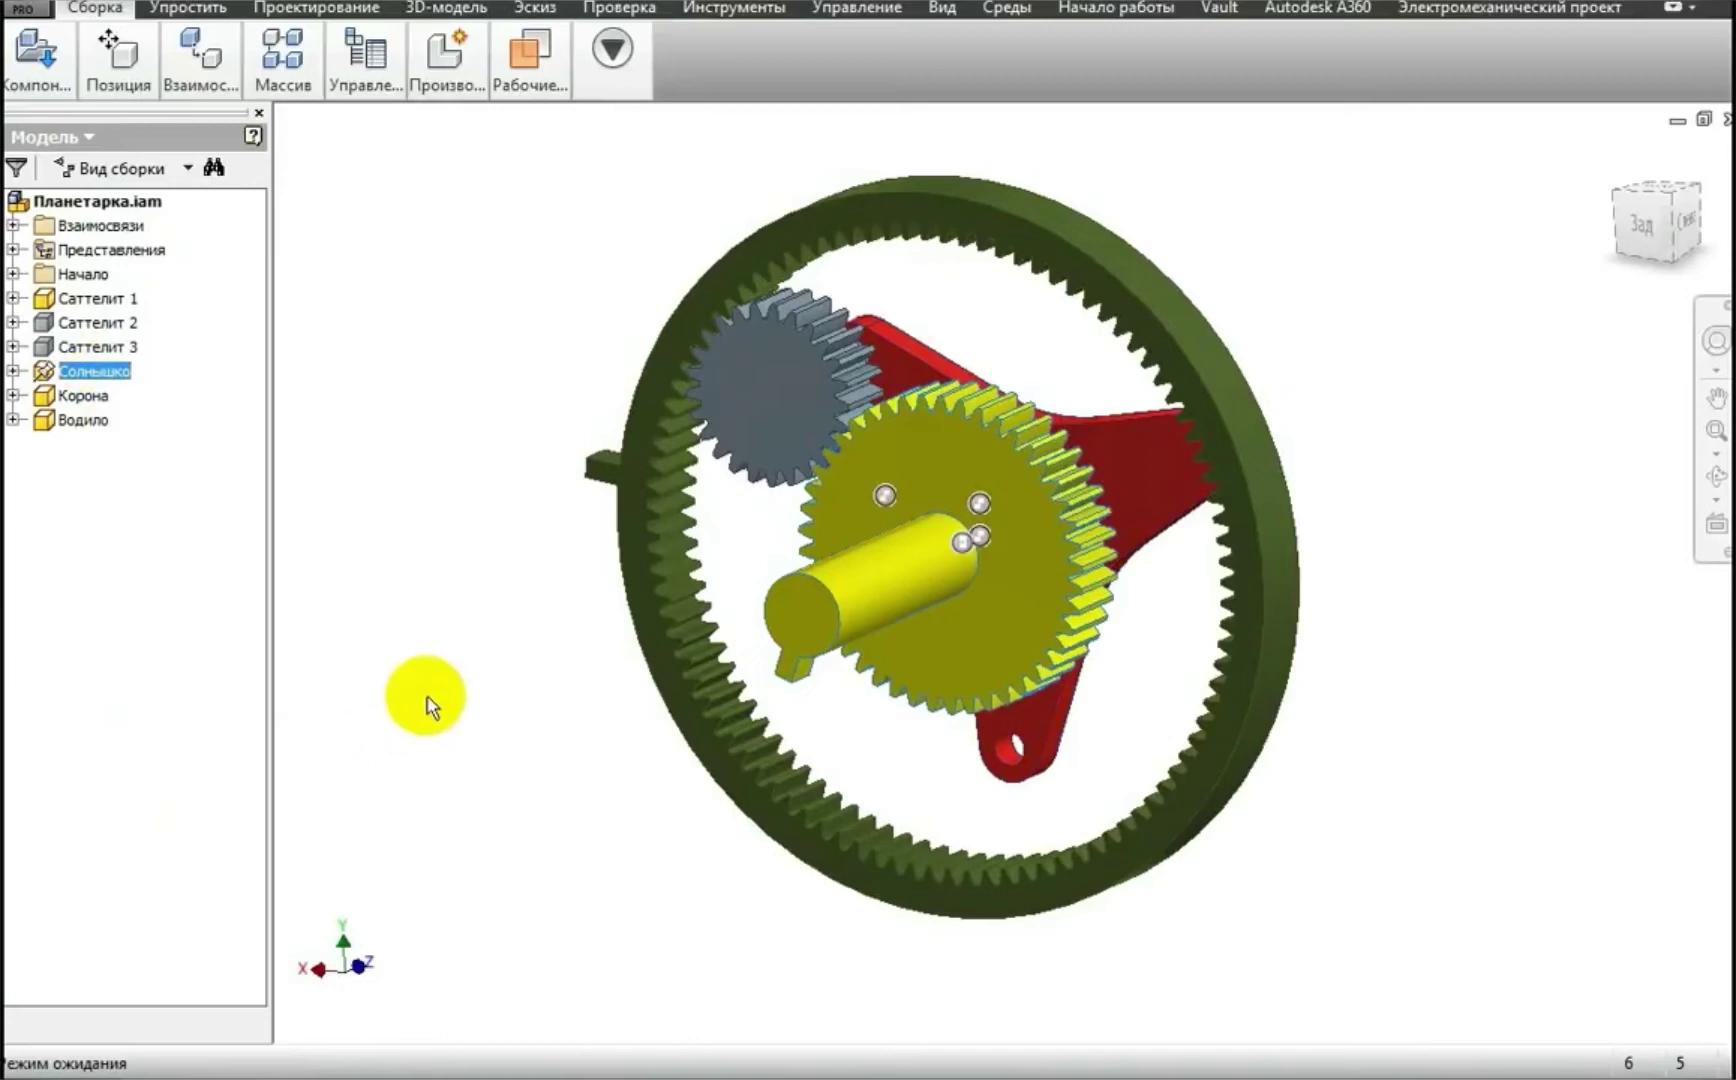
left_click_drag(640, 600, 905, 873)
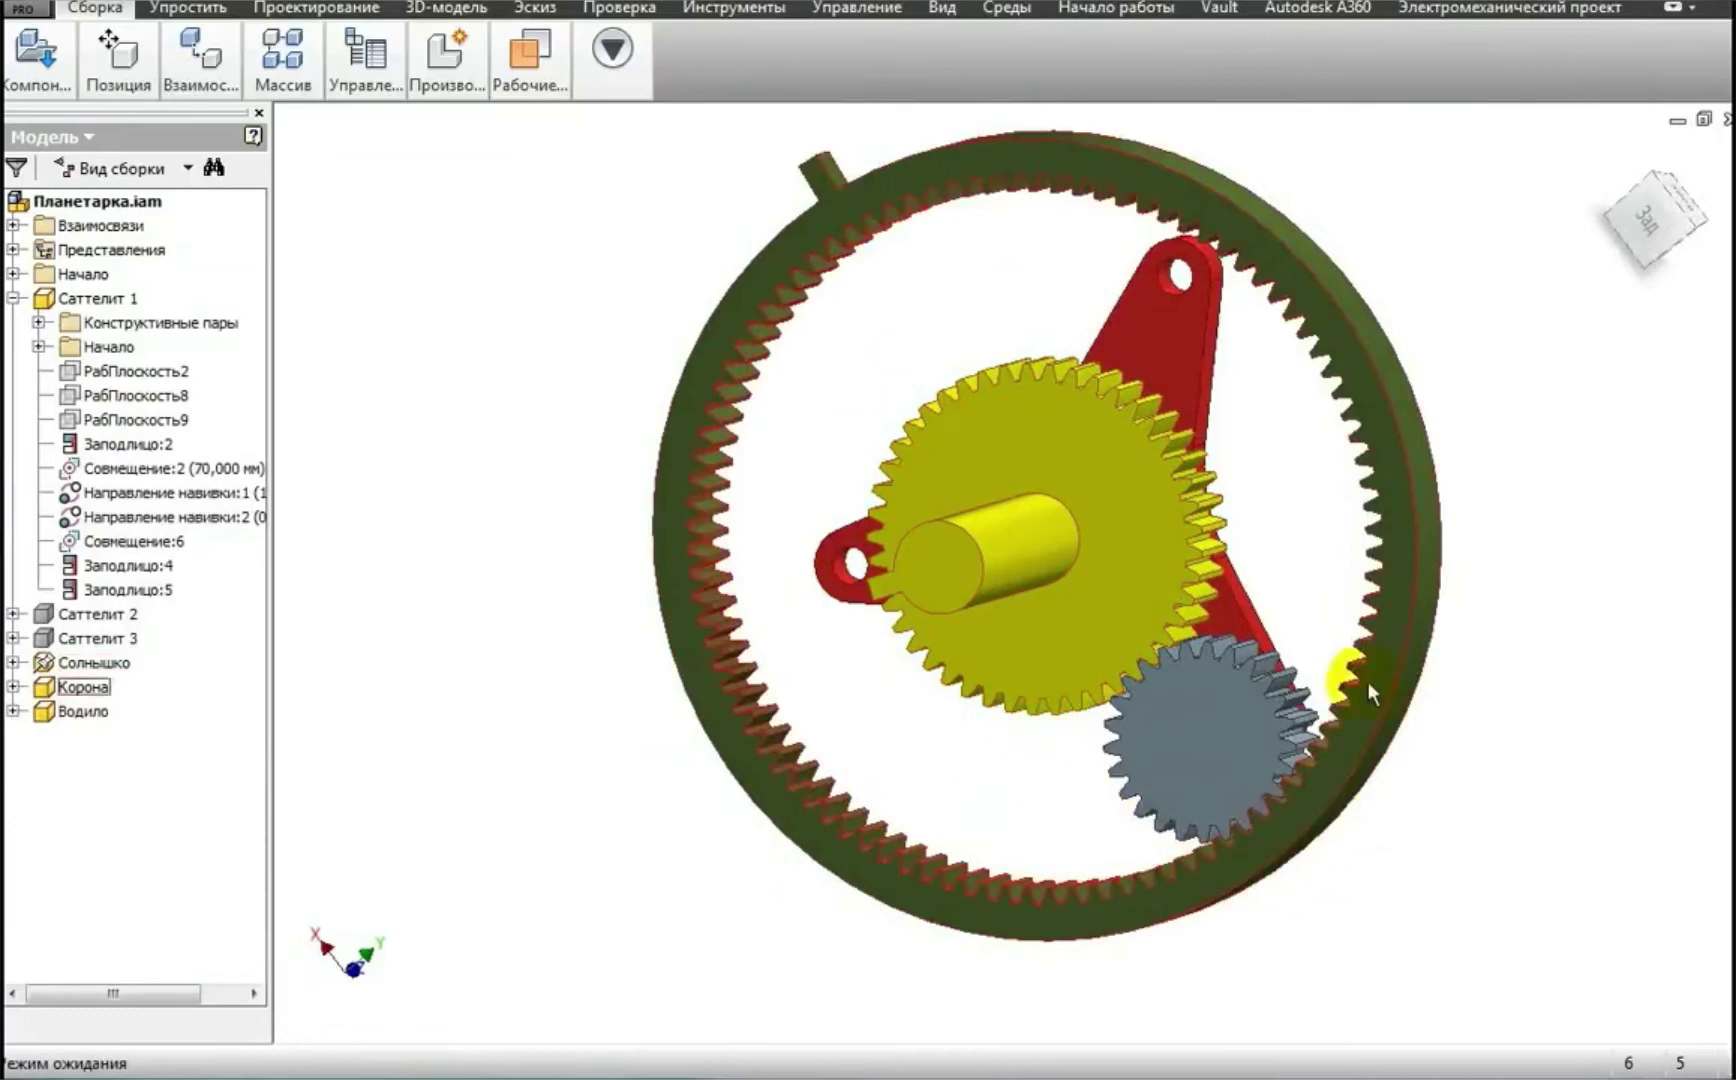
- Turn on the visibility of the hidden gears Саттелит 2 and Саттелит 3
right_click(110, 616)
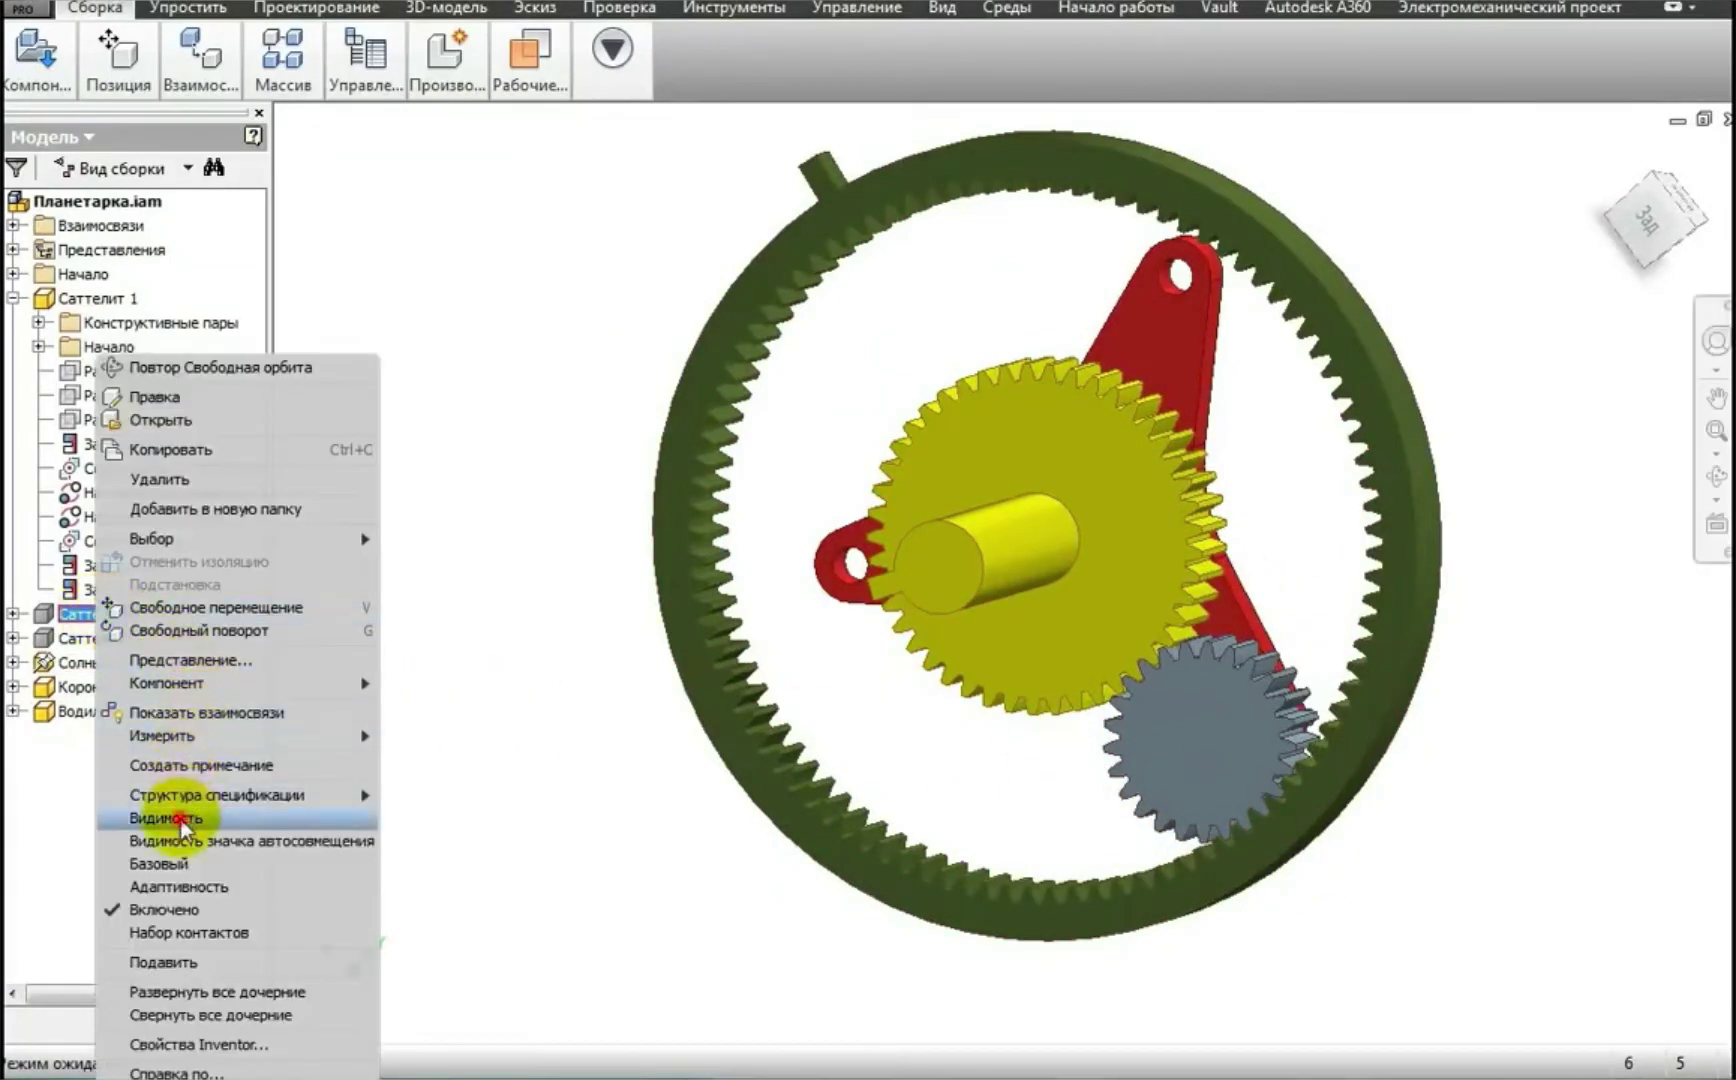
left_click(168, 818)
right_click(123, 642)
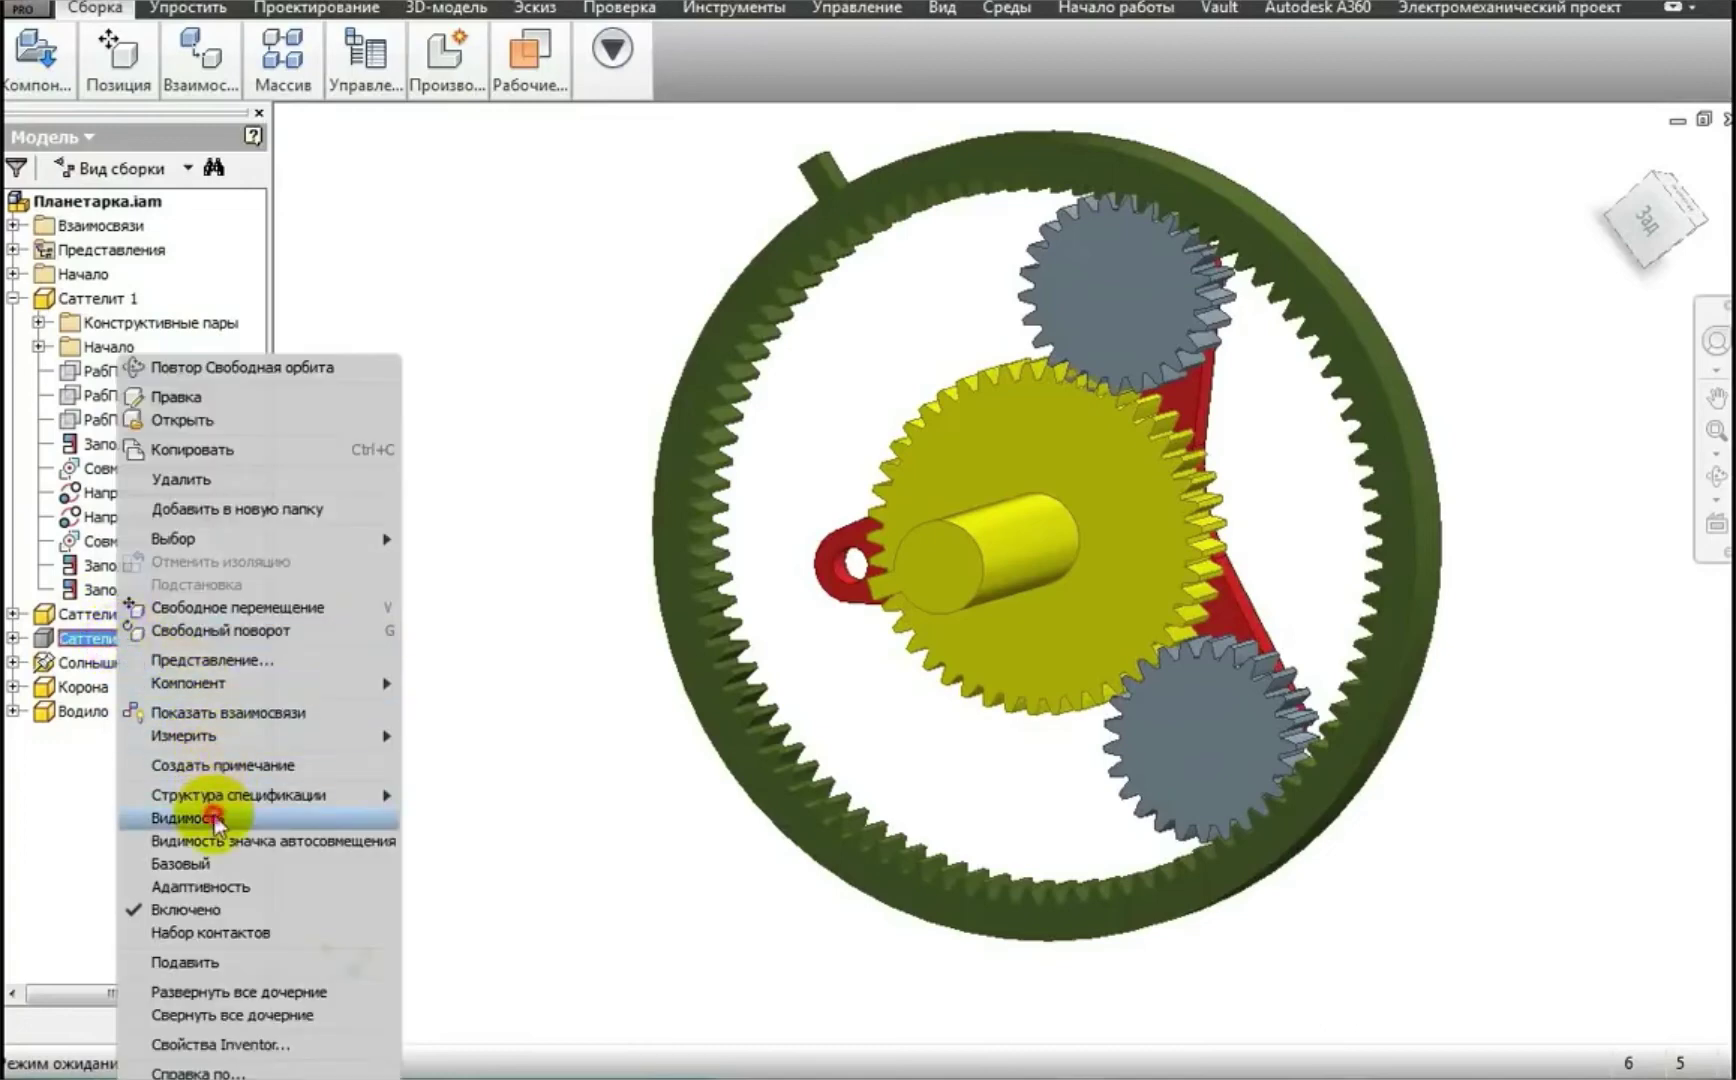
left_click(212, 818)
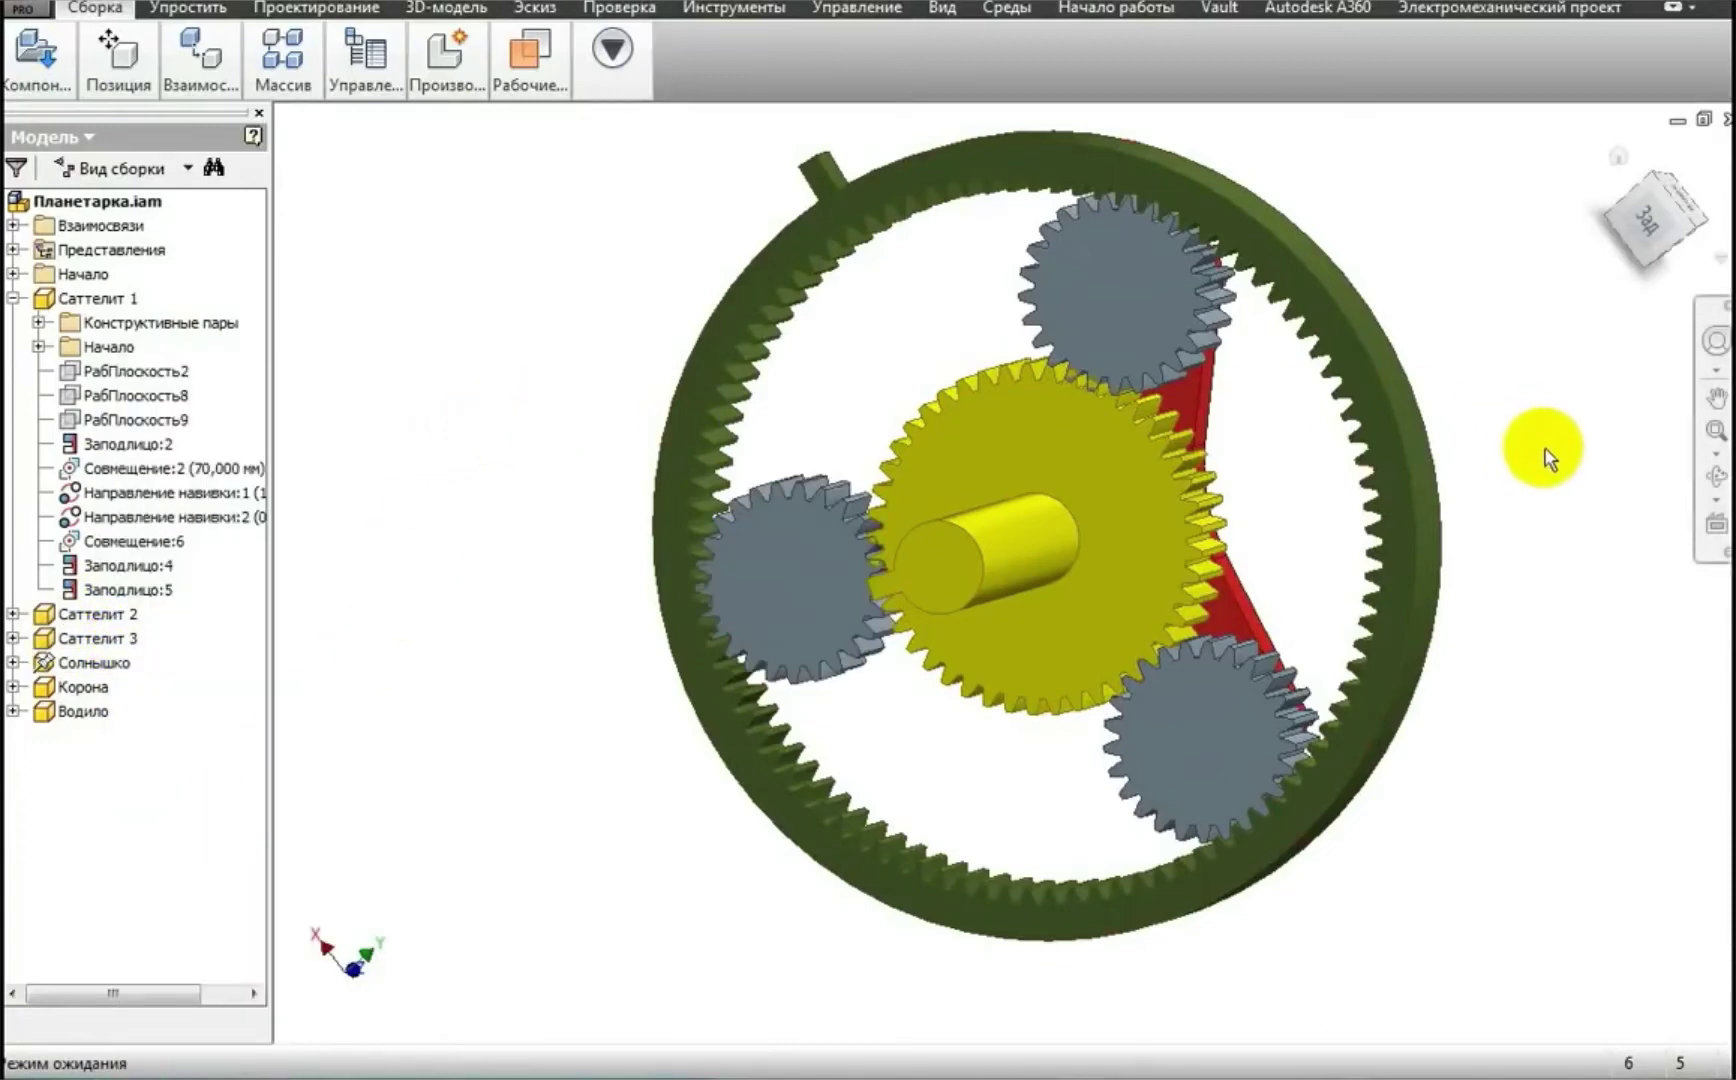
- Select the complete planetary gear set, duplicate it twice and line up the copies beside the original in a row
left_click(1716, 476)
left_click_drag(1227, 520, 659, 501)
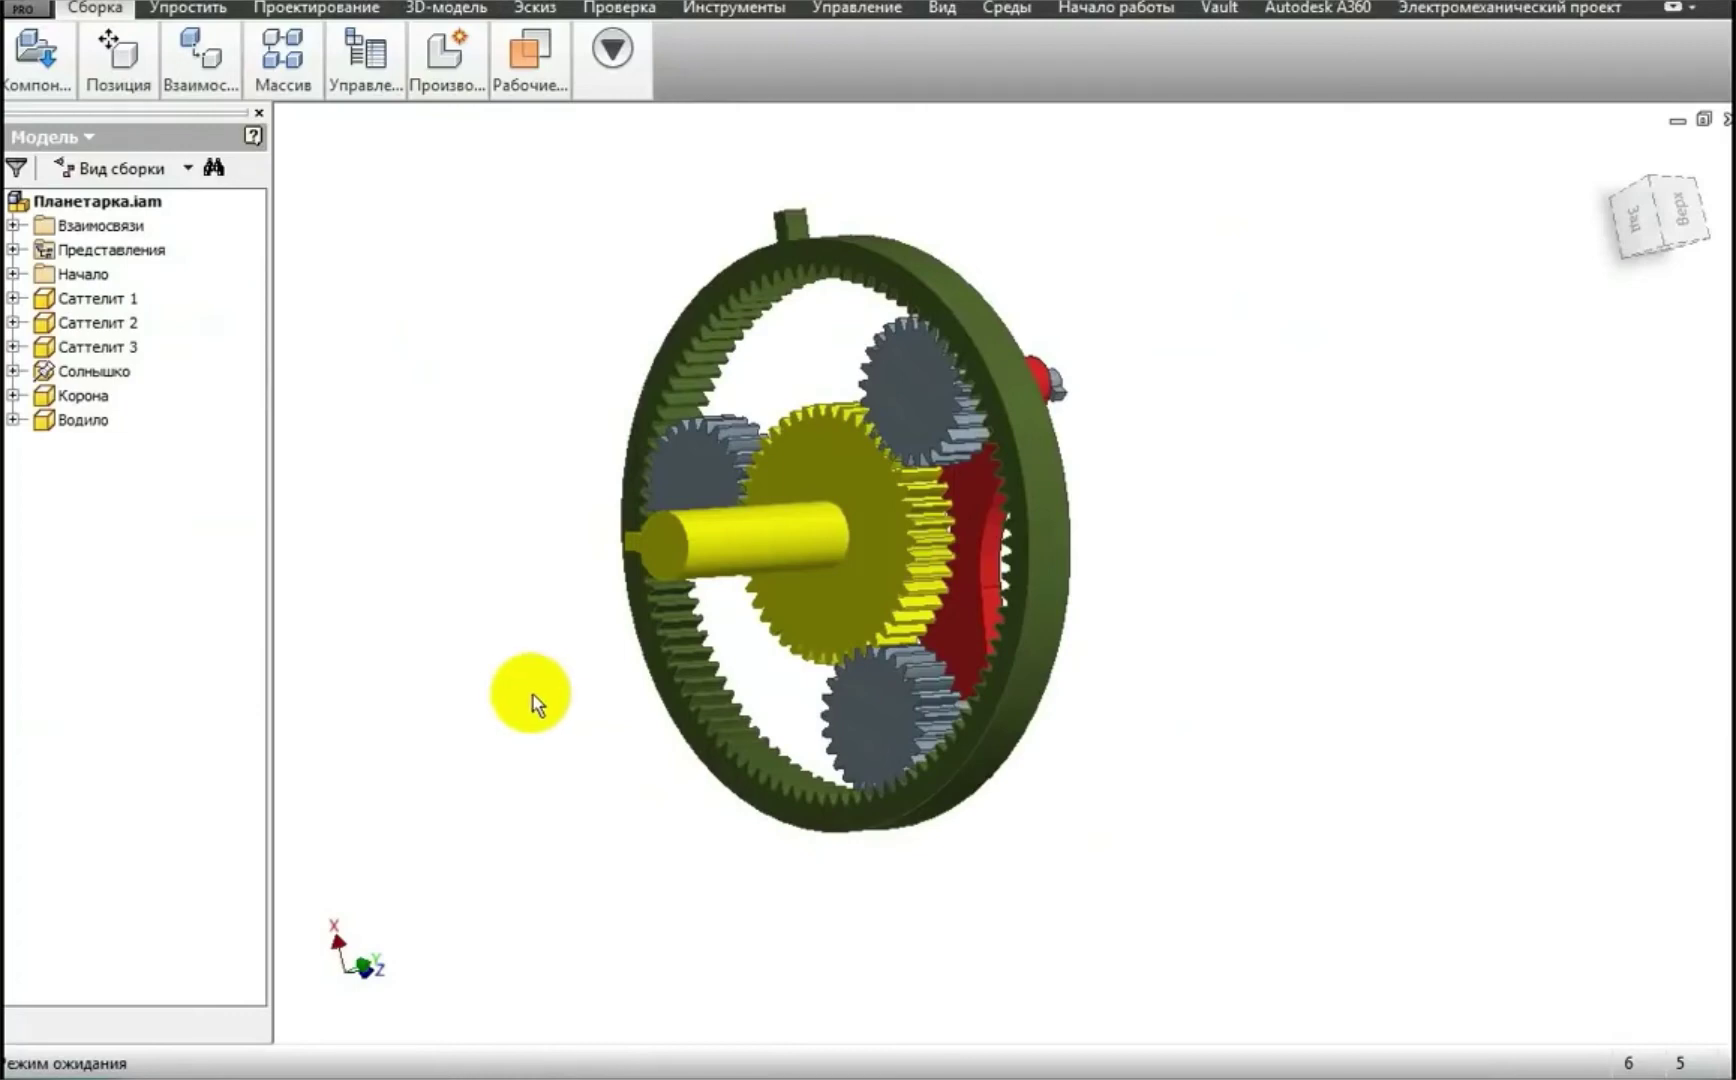
scroll(540, 705, "down", 3)
left_click_drag(1000, 312, 506, 808)
left_click(1088, 665)
left_click_drag(1212, 700, 1077, 626)
left_click(1240, 660)
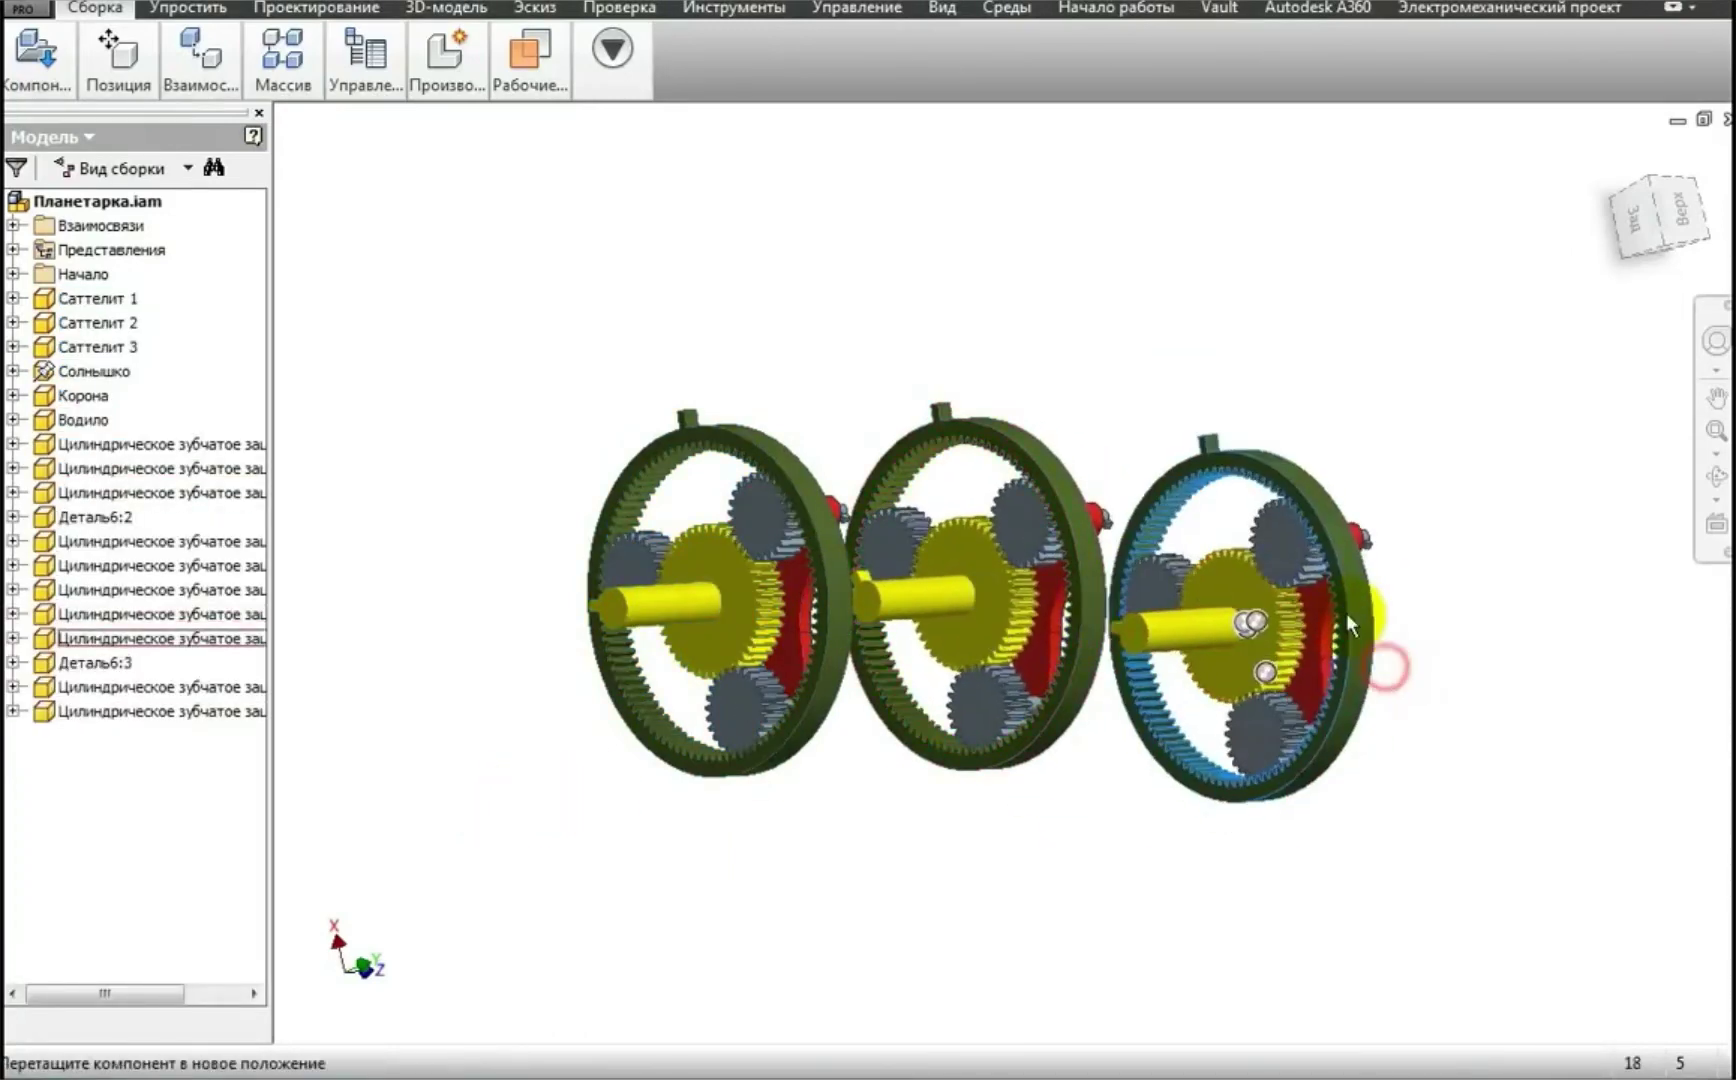
left_click_drag(1343, 606, 1340, 612)
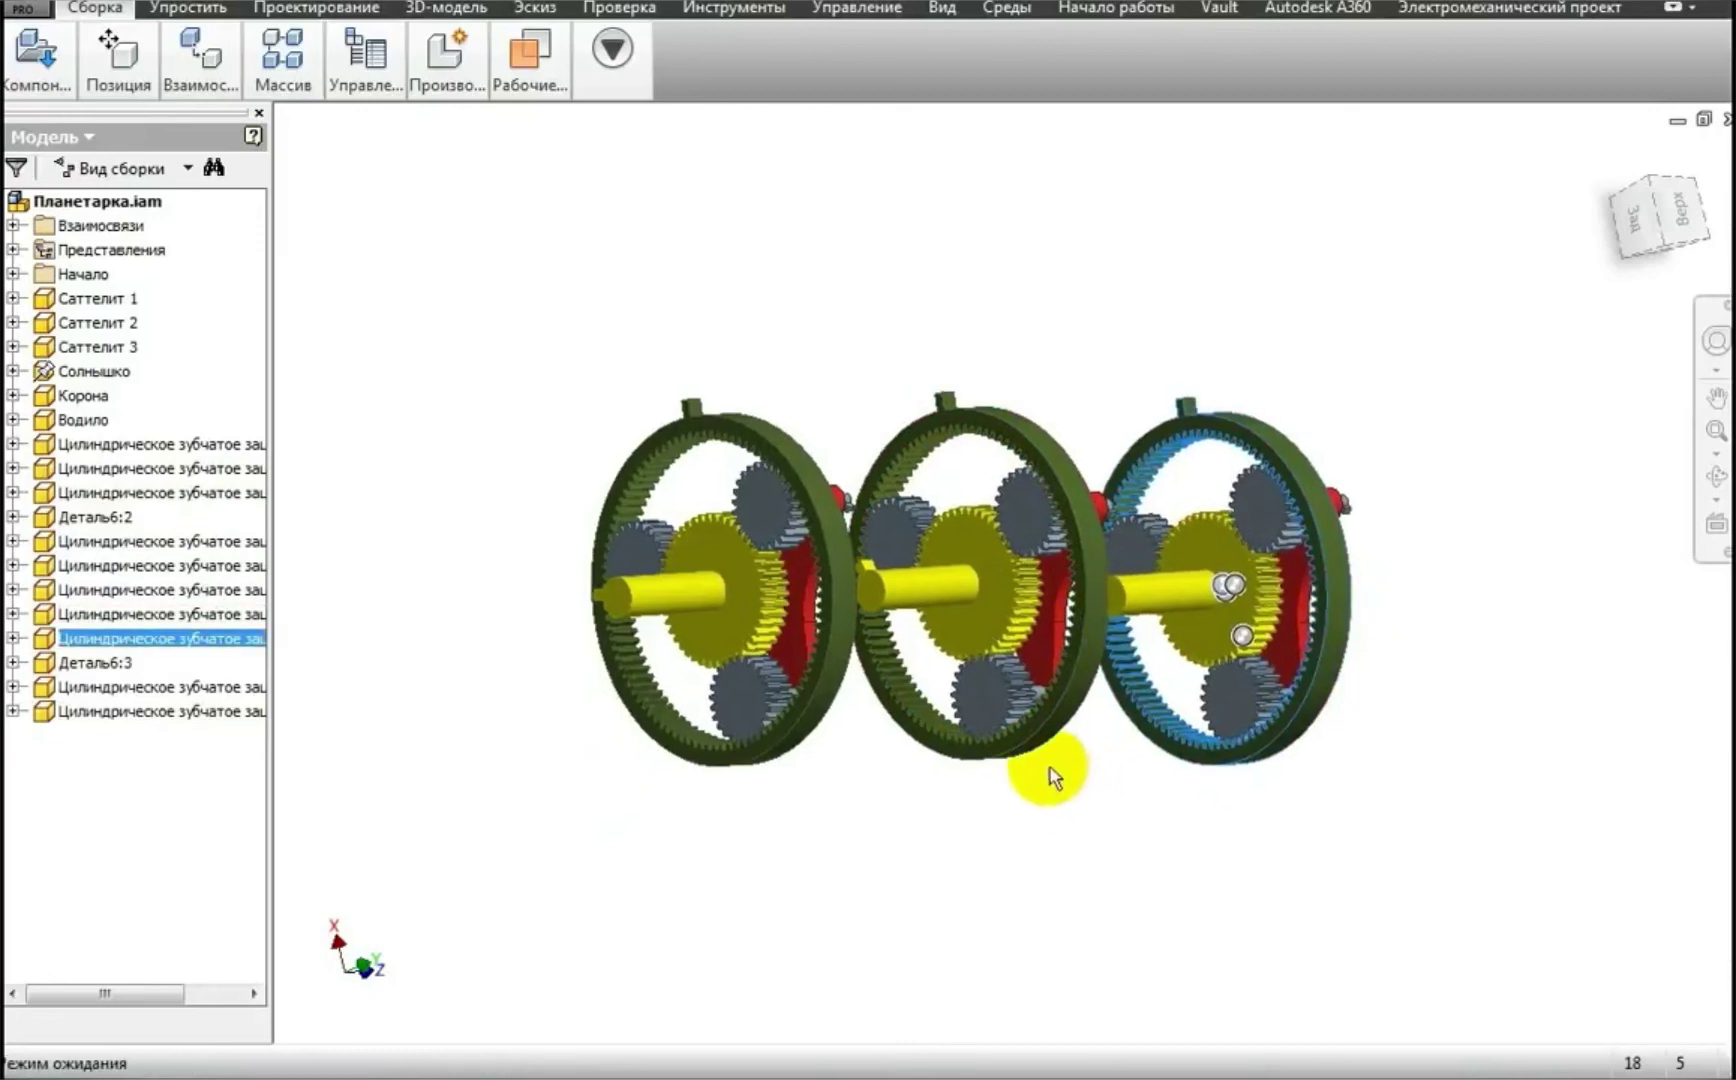
scroll(1047, 777, "up", 1)
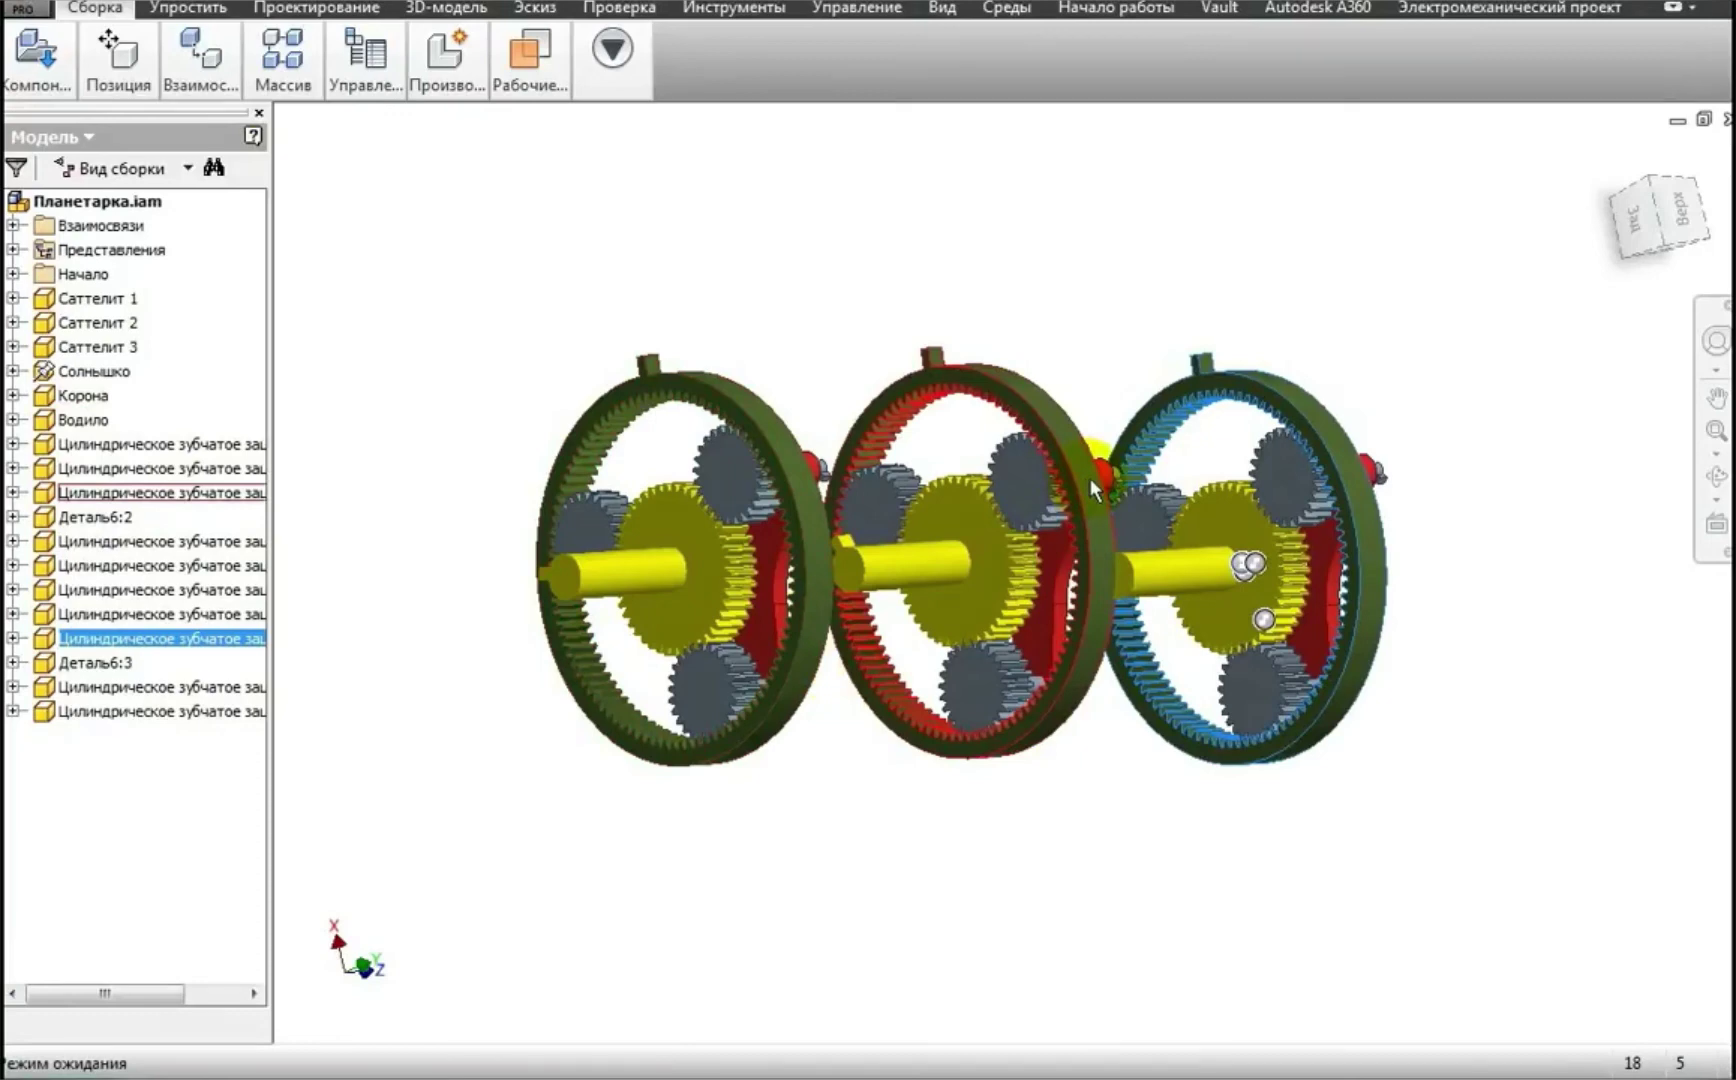
left_click(519, 755)
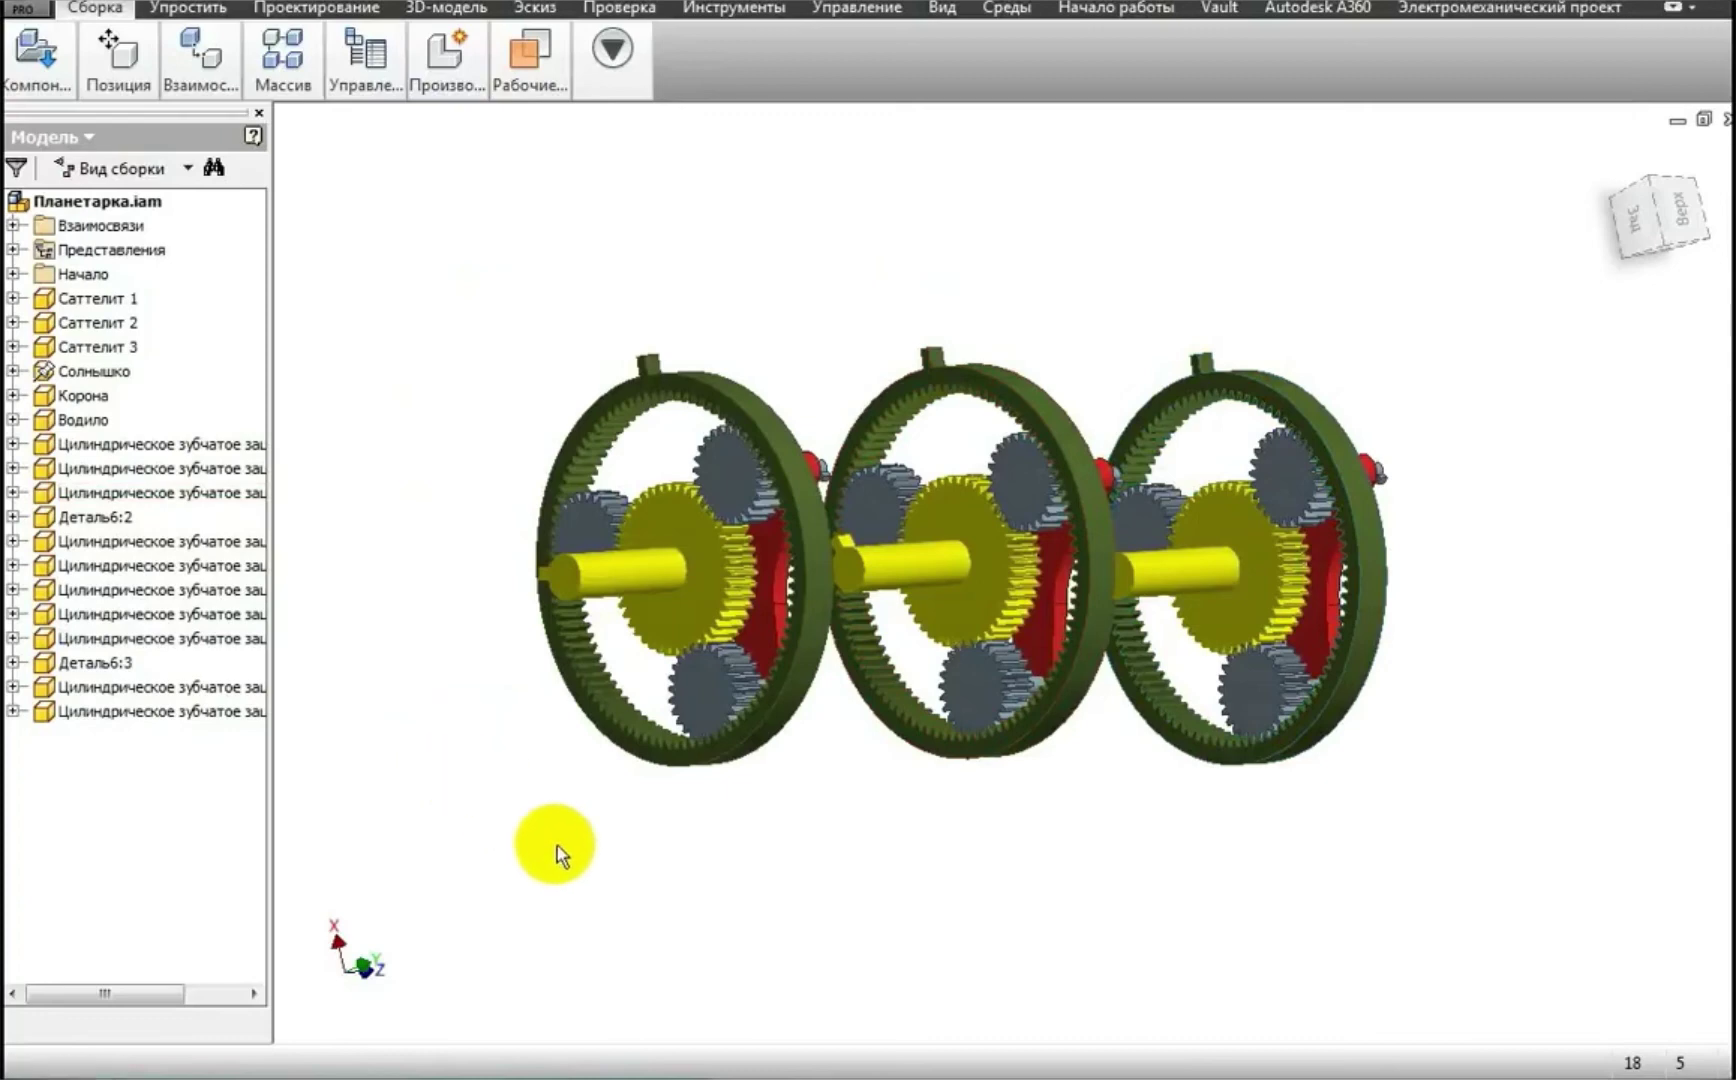